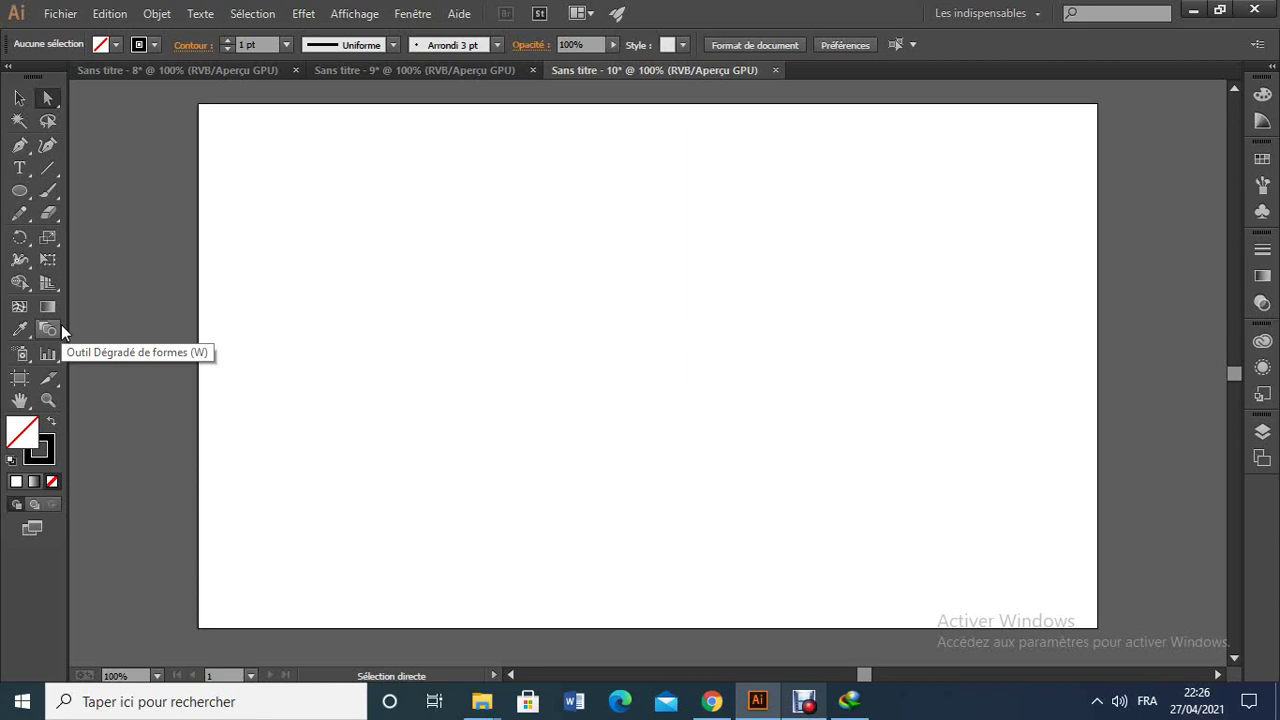
click(649, 251)
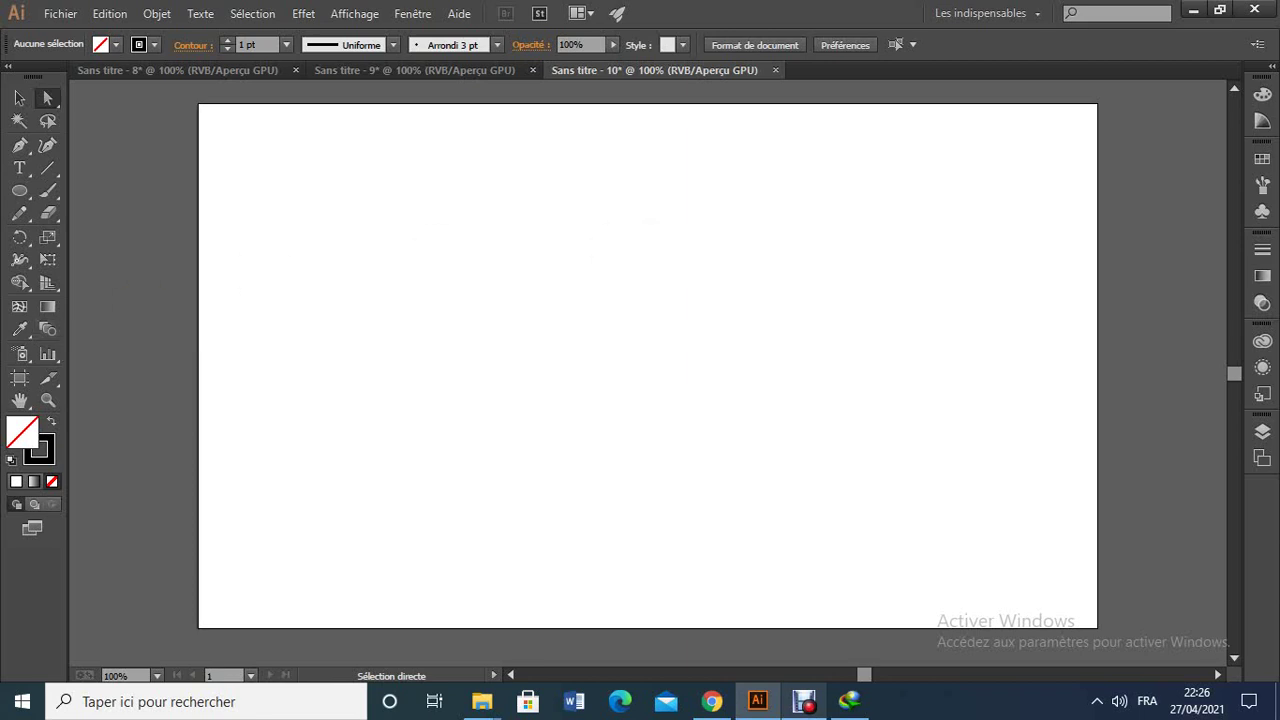
click(439, 219)
click(386, 243)
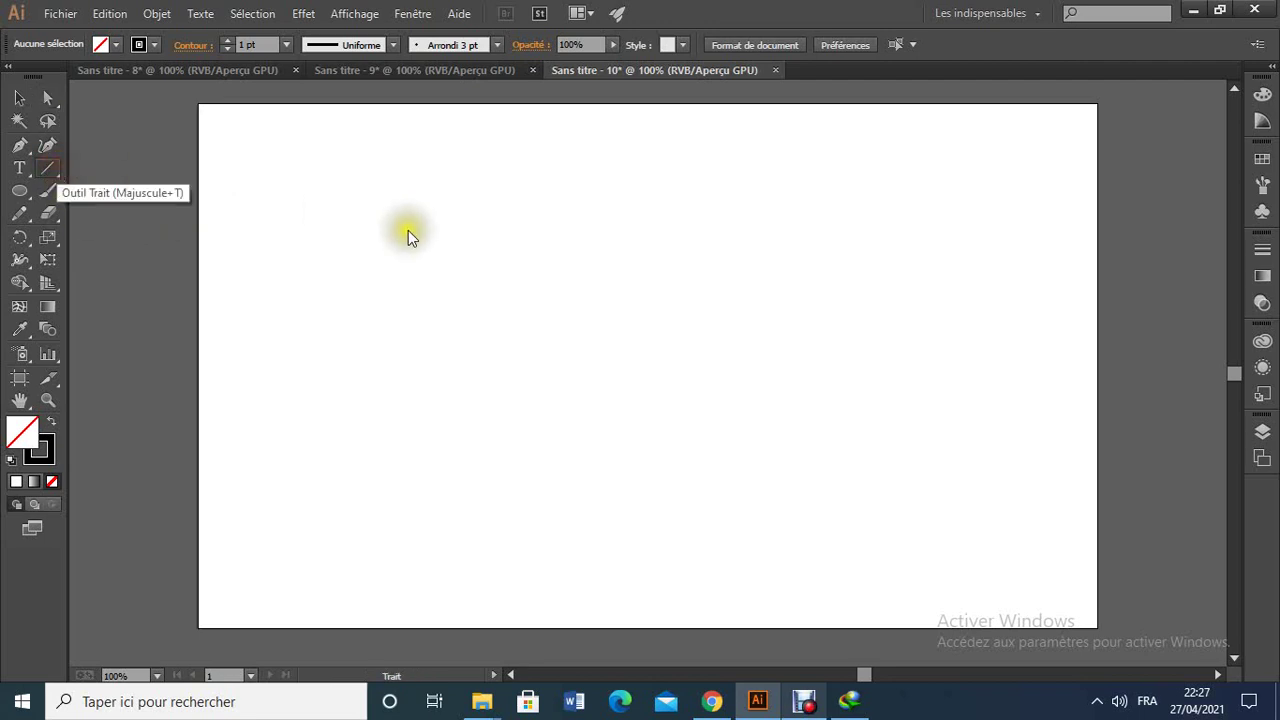
- Draw two vertical lines about 270 px tall and 256 px apart, and blend them with the Blend tool
drag(408, 230, 407, 476)
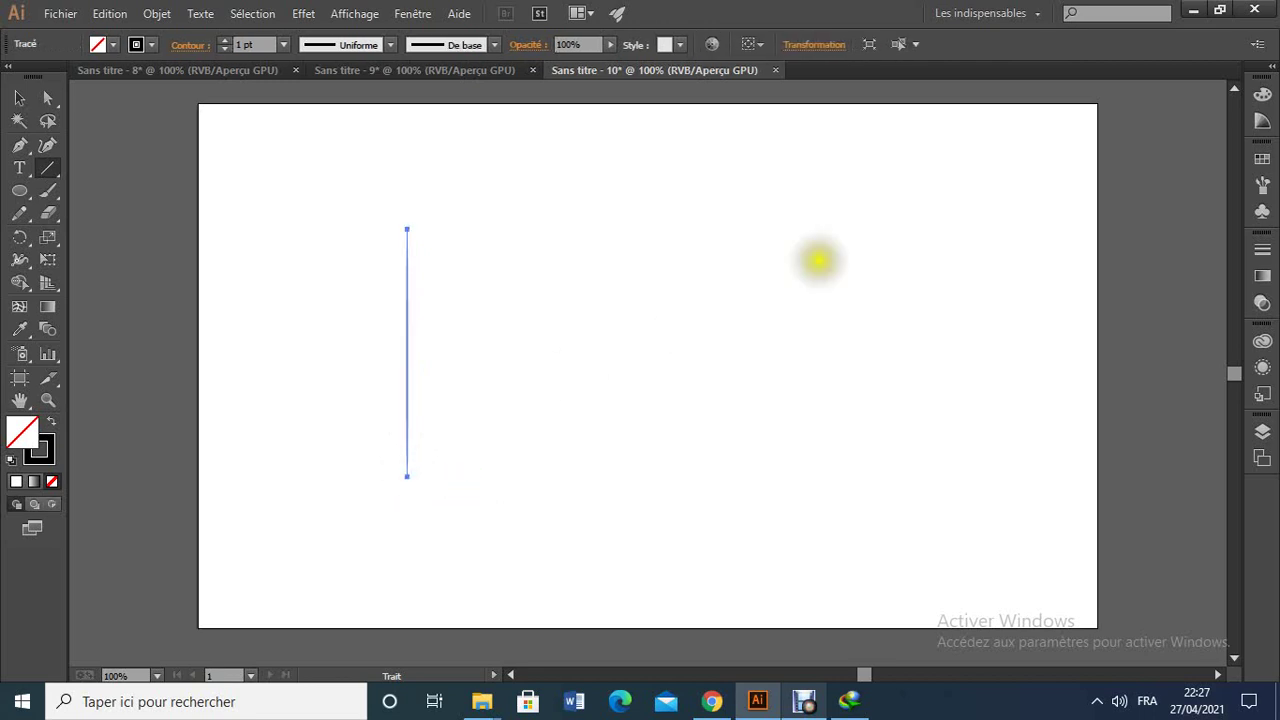
drag(649, 222, 646, 477)
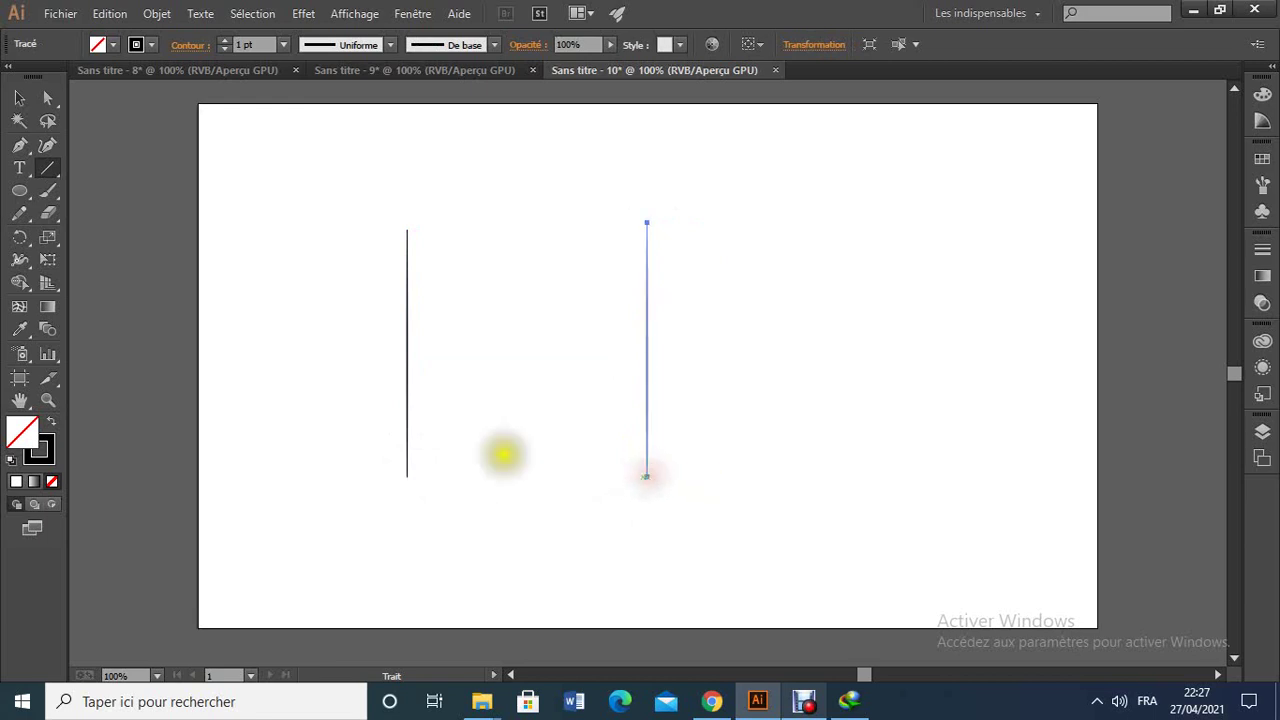
click(47, 329)
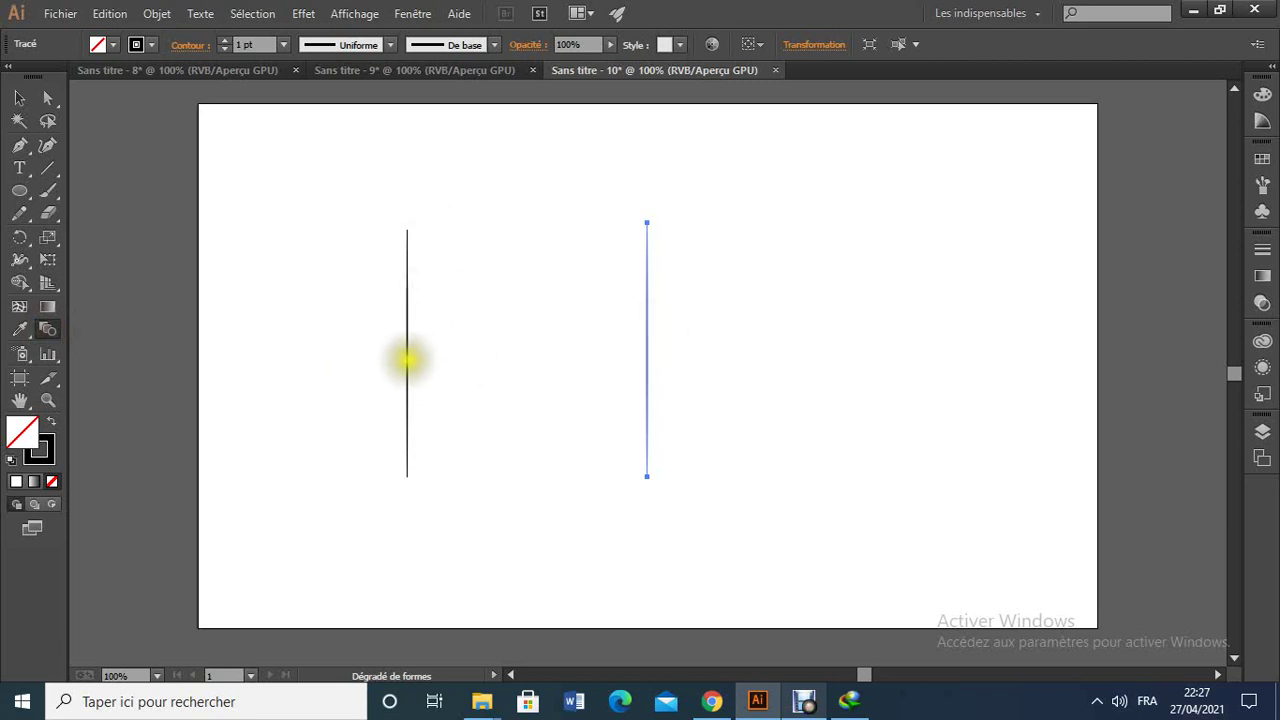
click(50, 336)
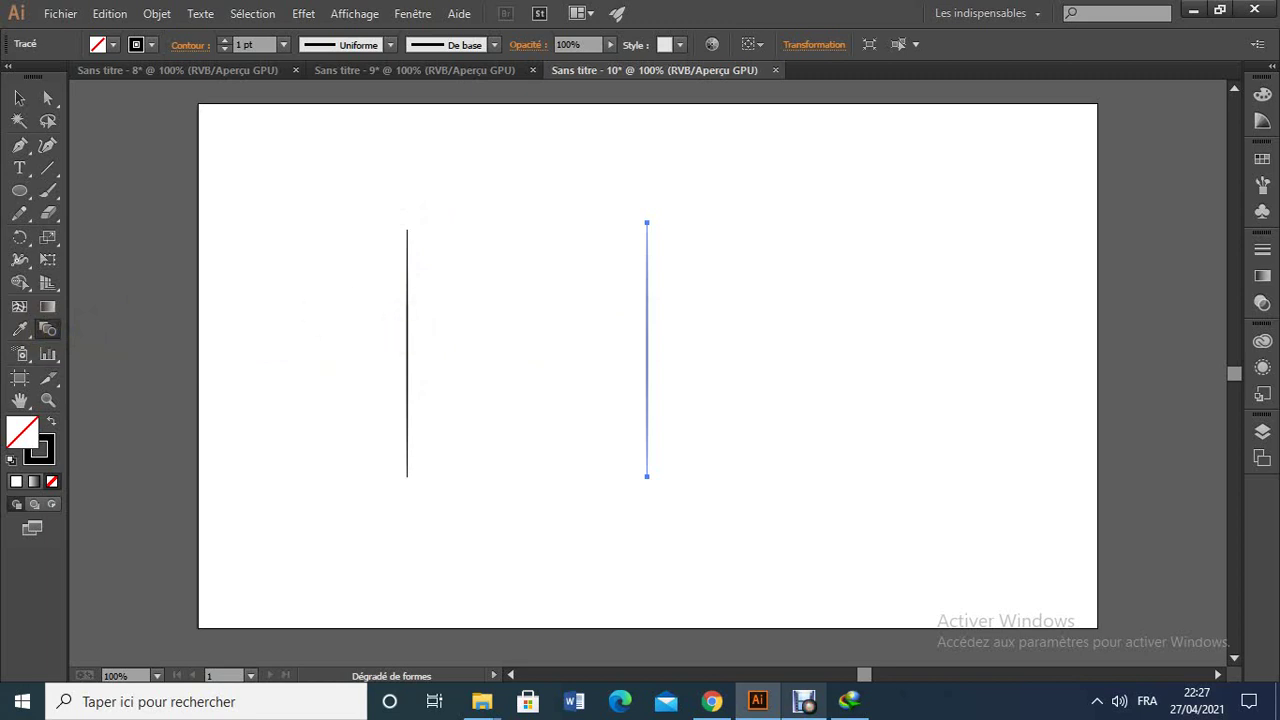
click(406, 334)
click(648, 340)
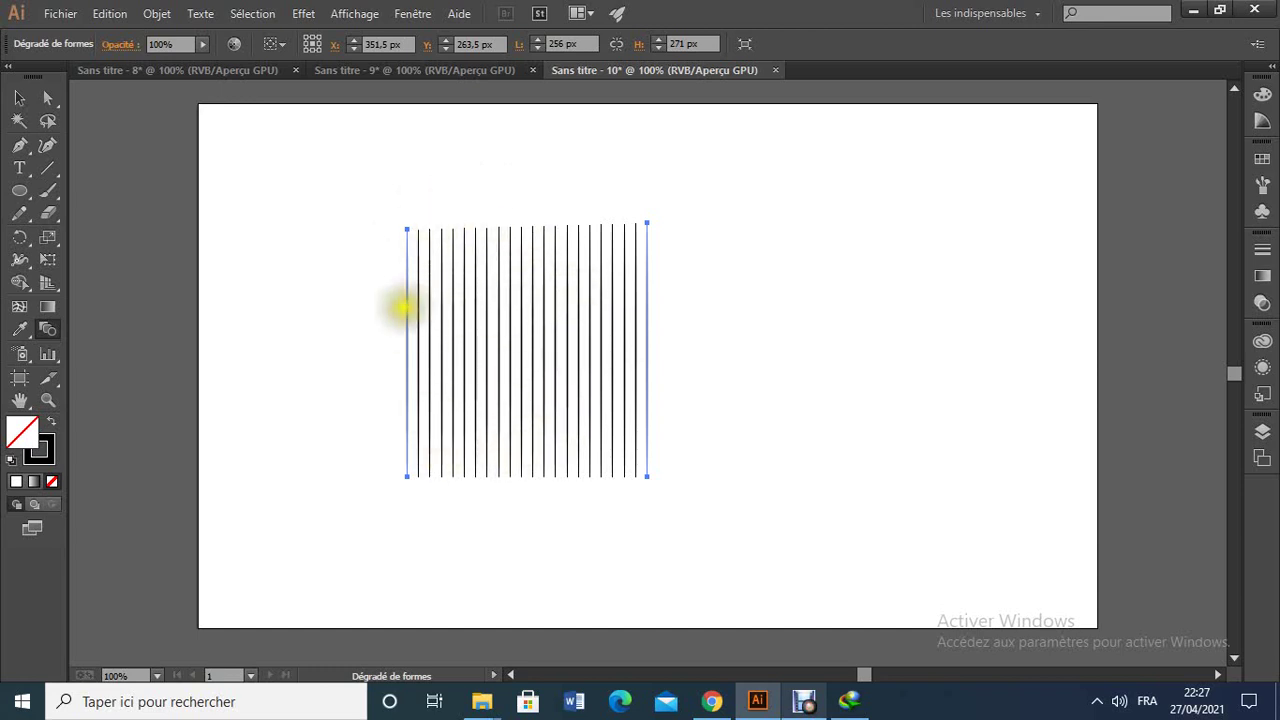
- Change the line blend's spacing to smooth colour (Couleur lissée)
double_click(52, 330)
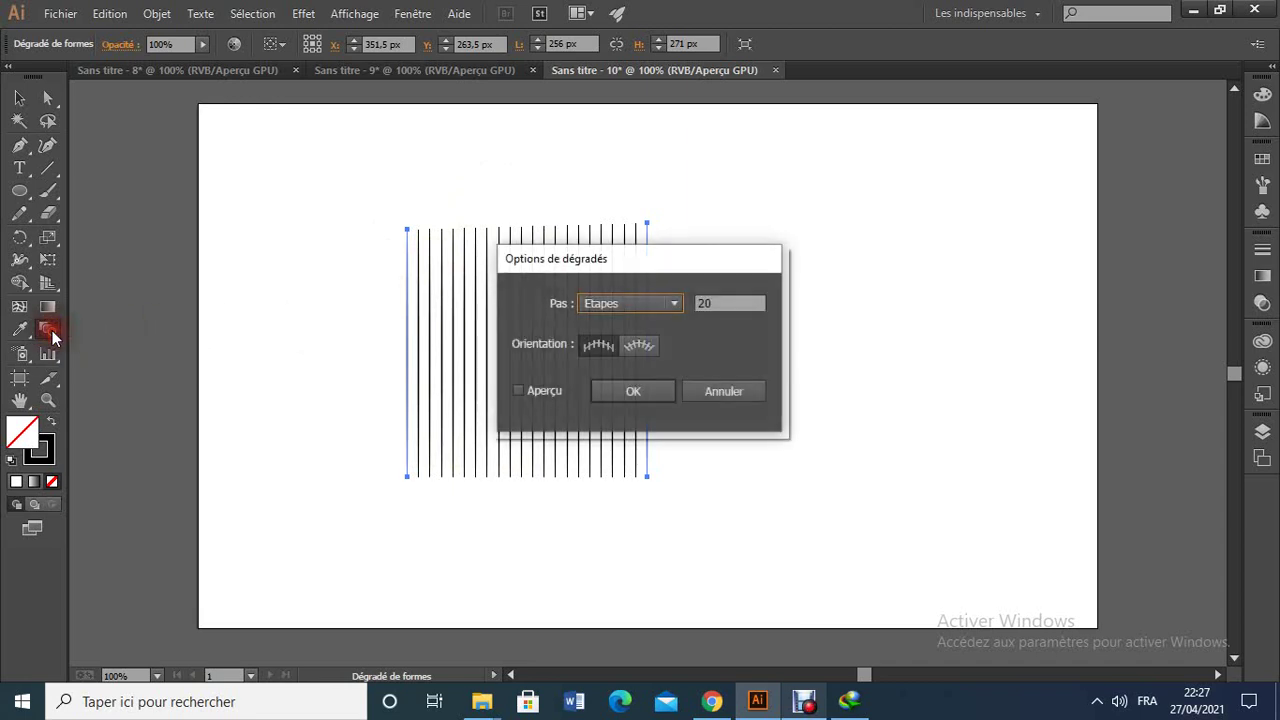
click(650, 304)
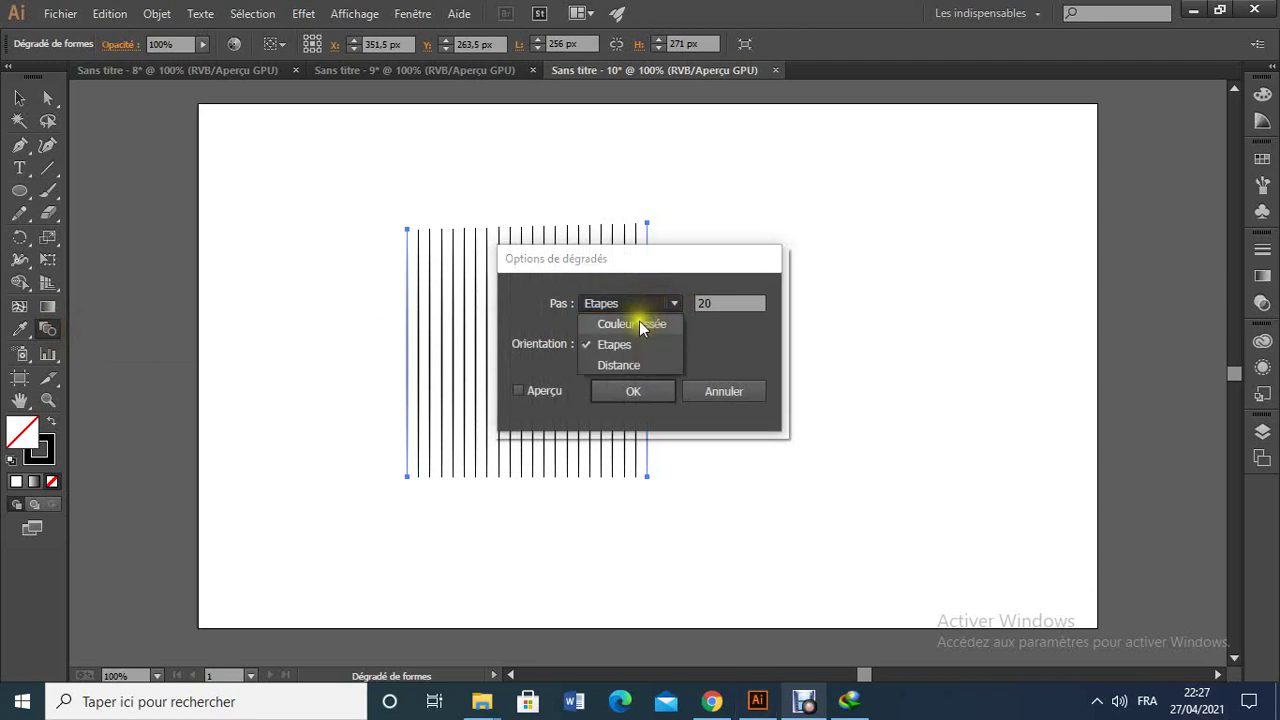
click(634, 325)
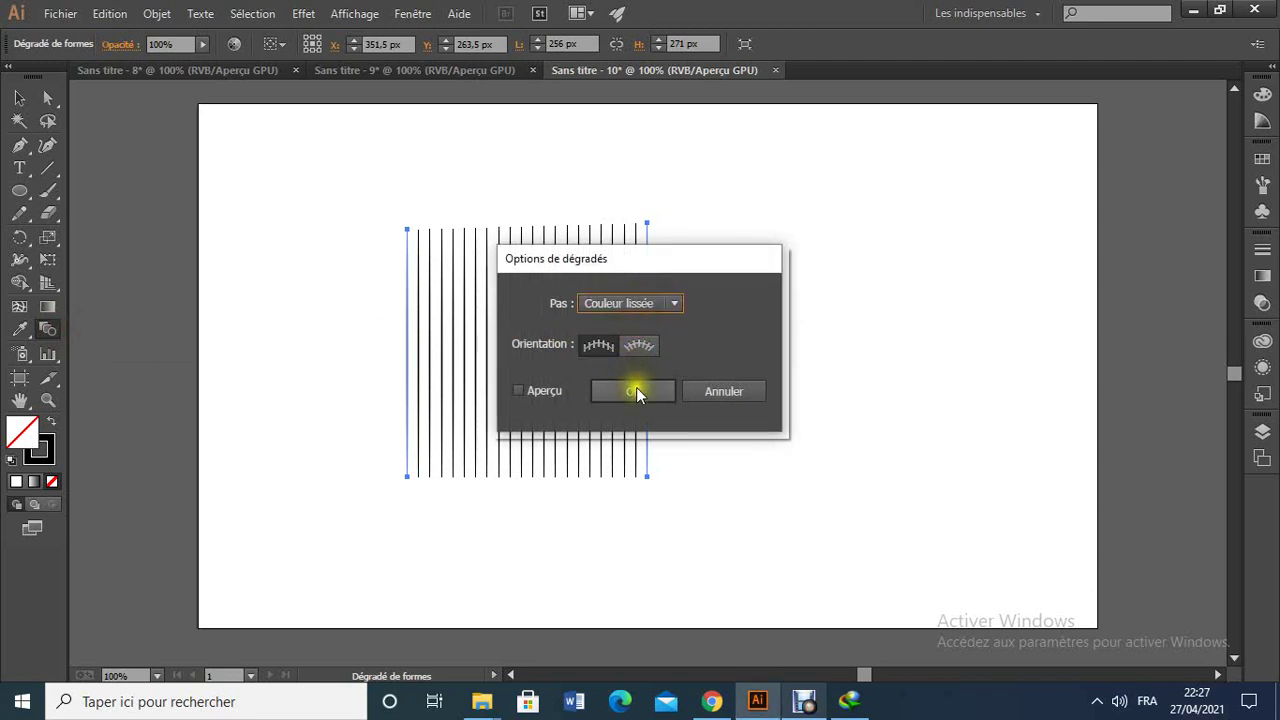
click(636, 391)
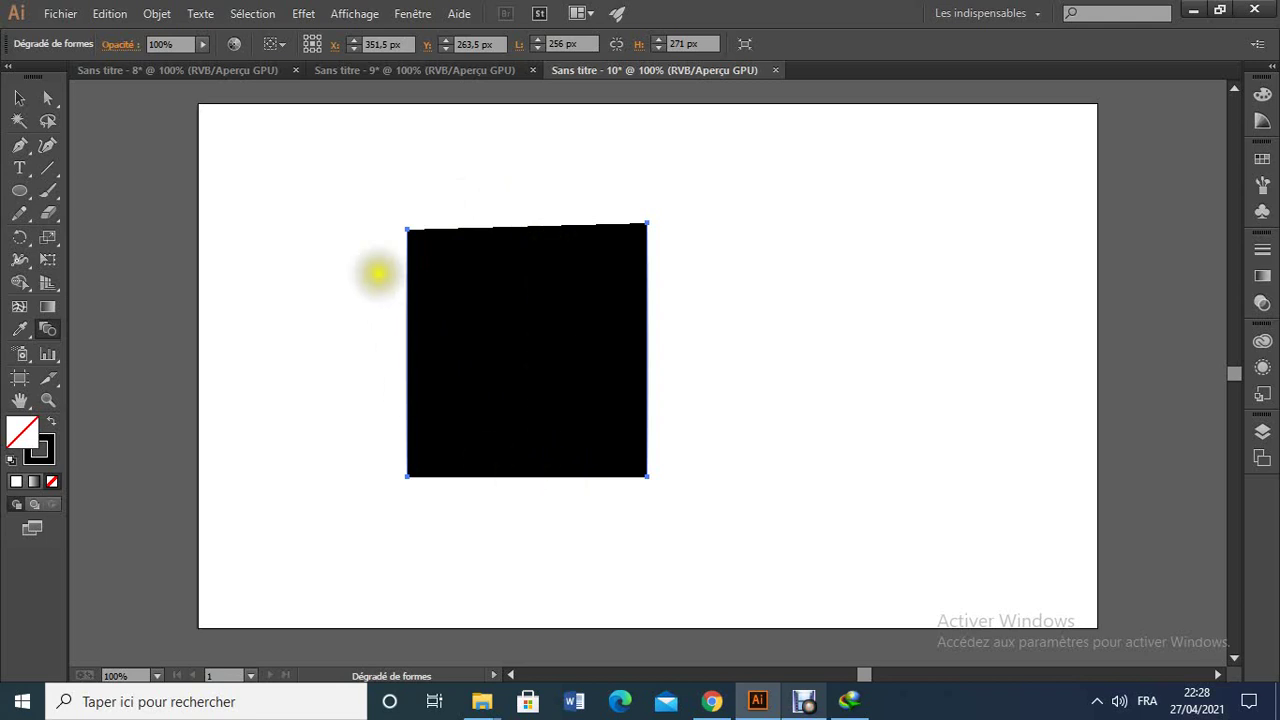
- Switch the line blend's spacing to a fixed number of steps (Etapes) and set it to 50
double_click(48, 326)
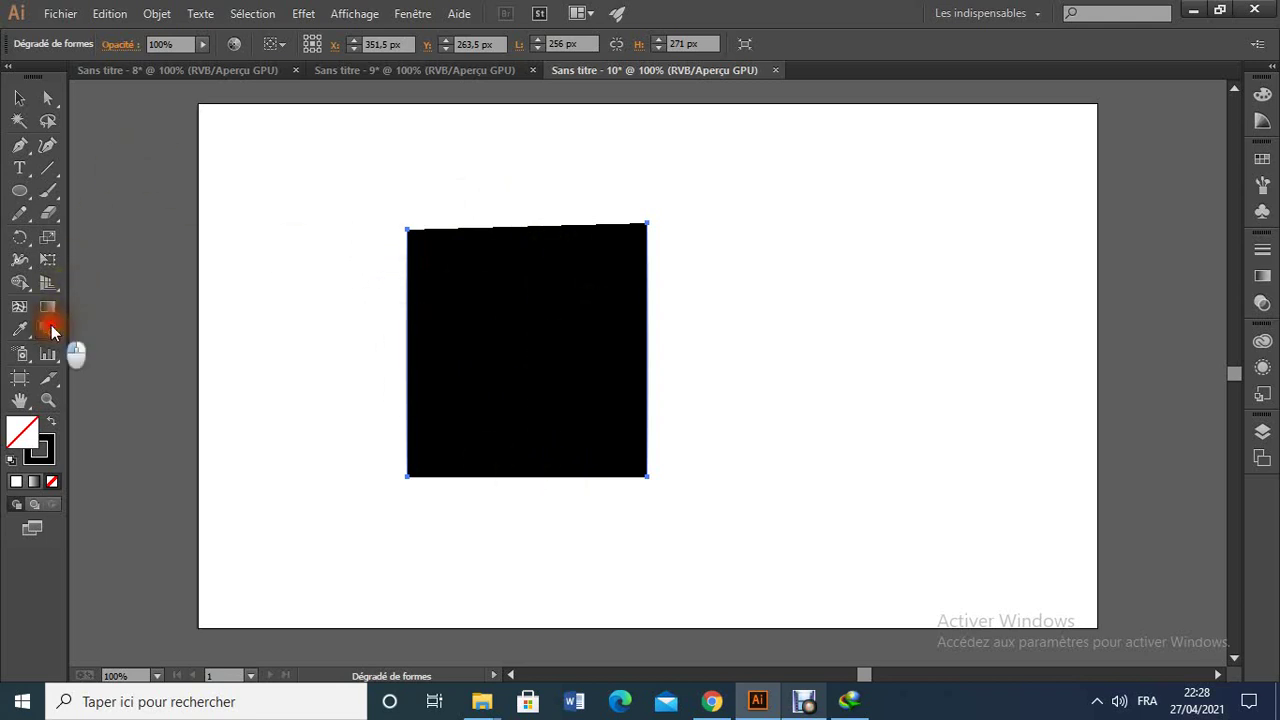
click(668, 308)
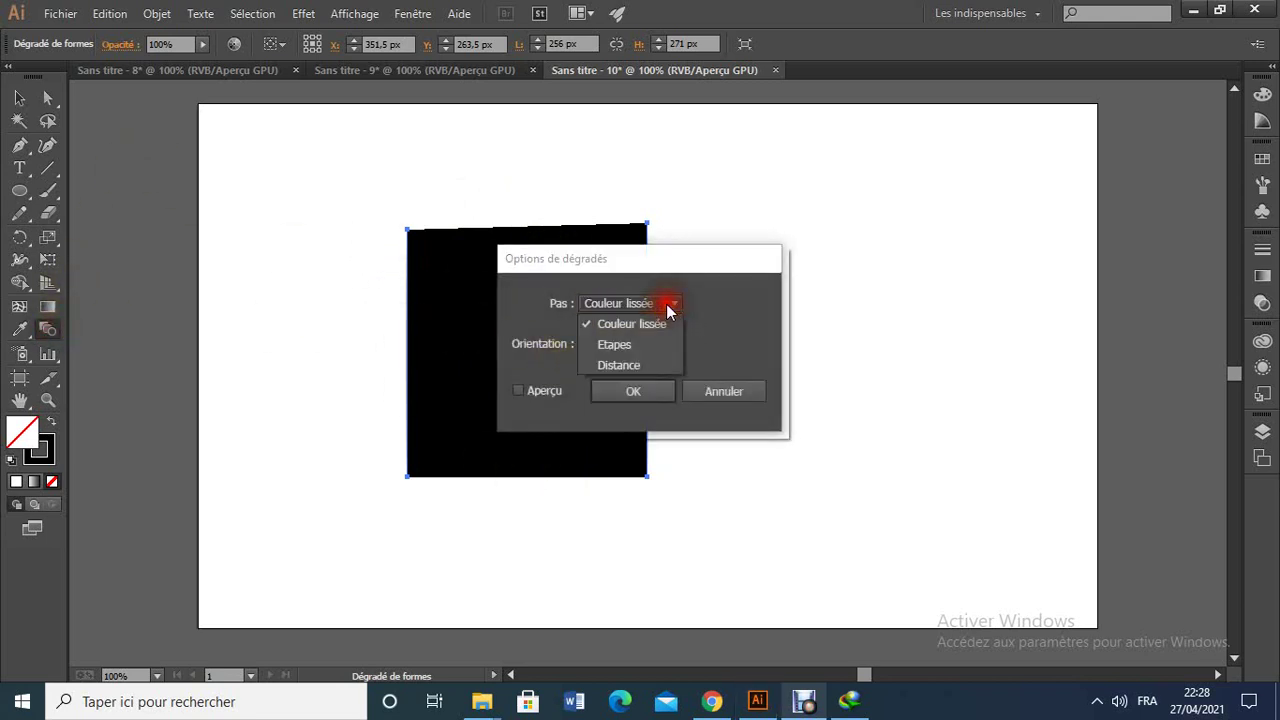
click(633, 343)
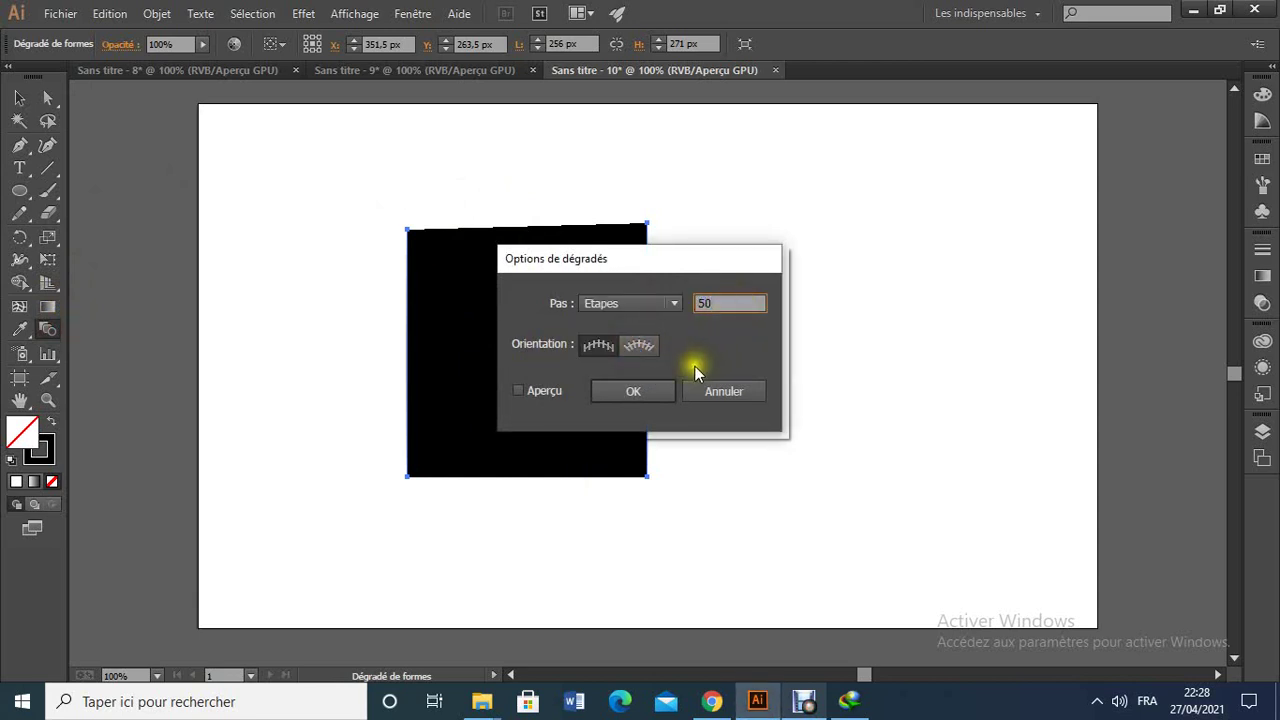
click(633, 391)
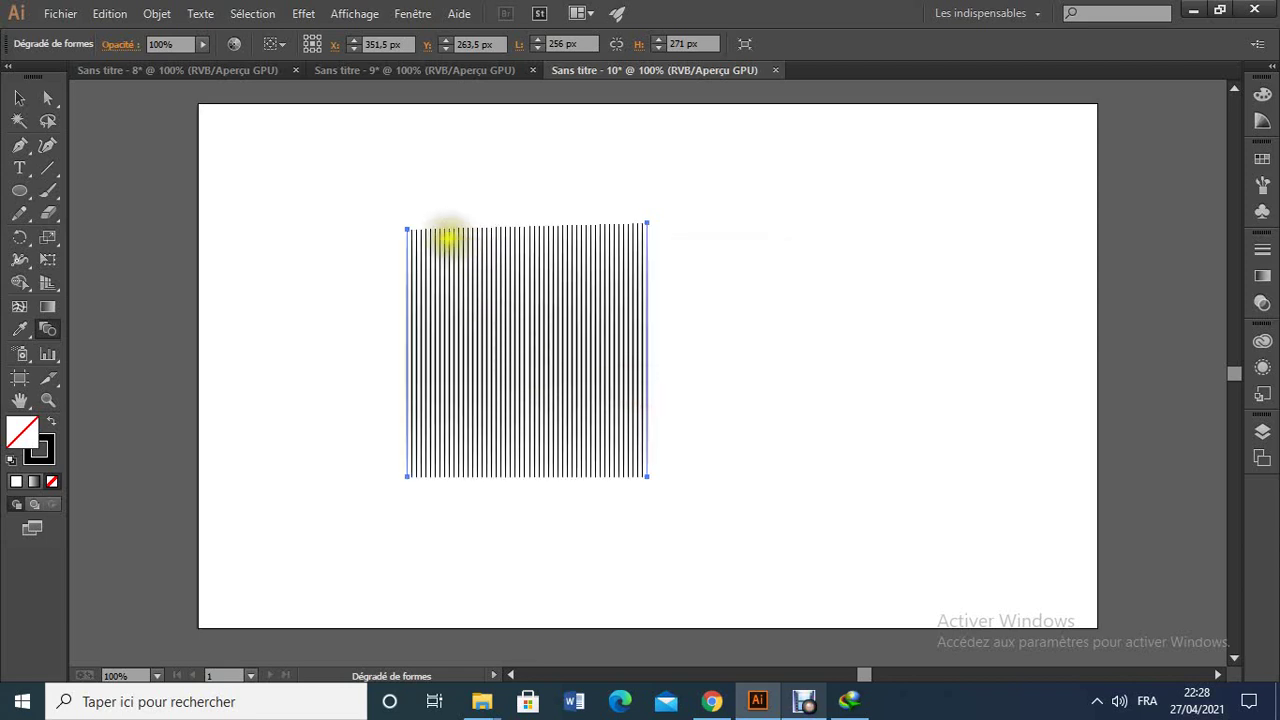
- Set the line blend to 200 steps with the preview (Aperçu) enabled
double_click(53, 331)
click(705, 303)
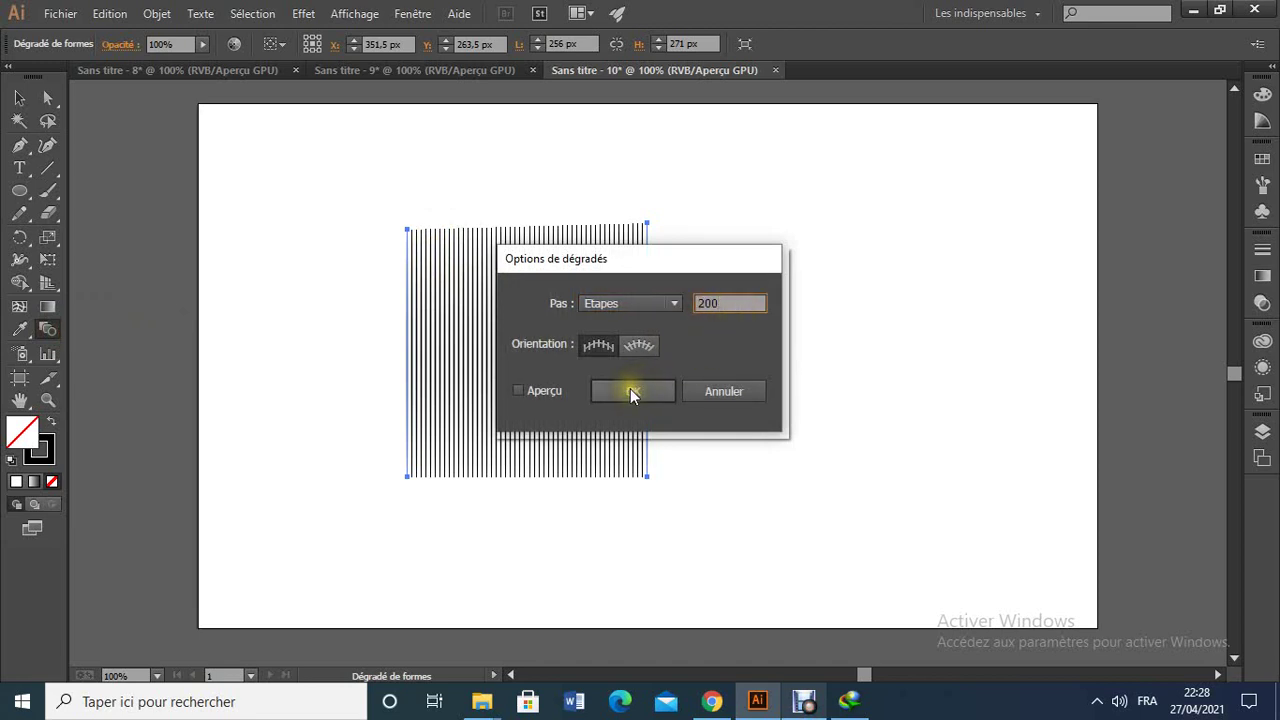
click(518, 390)
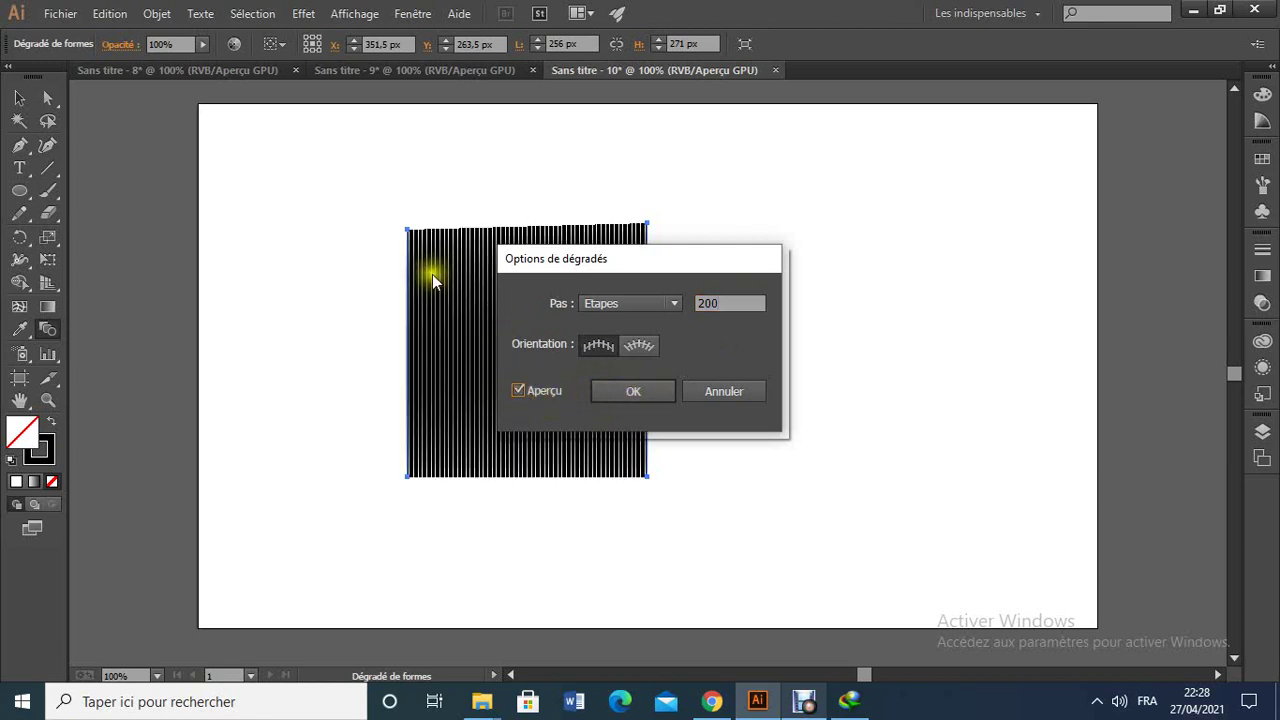
click(642, 391)
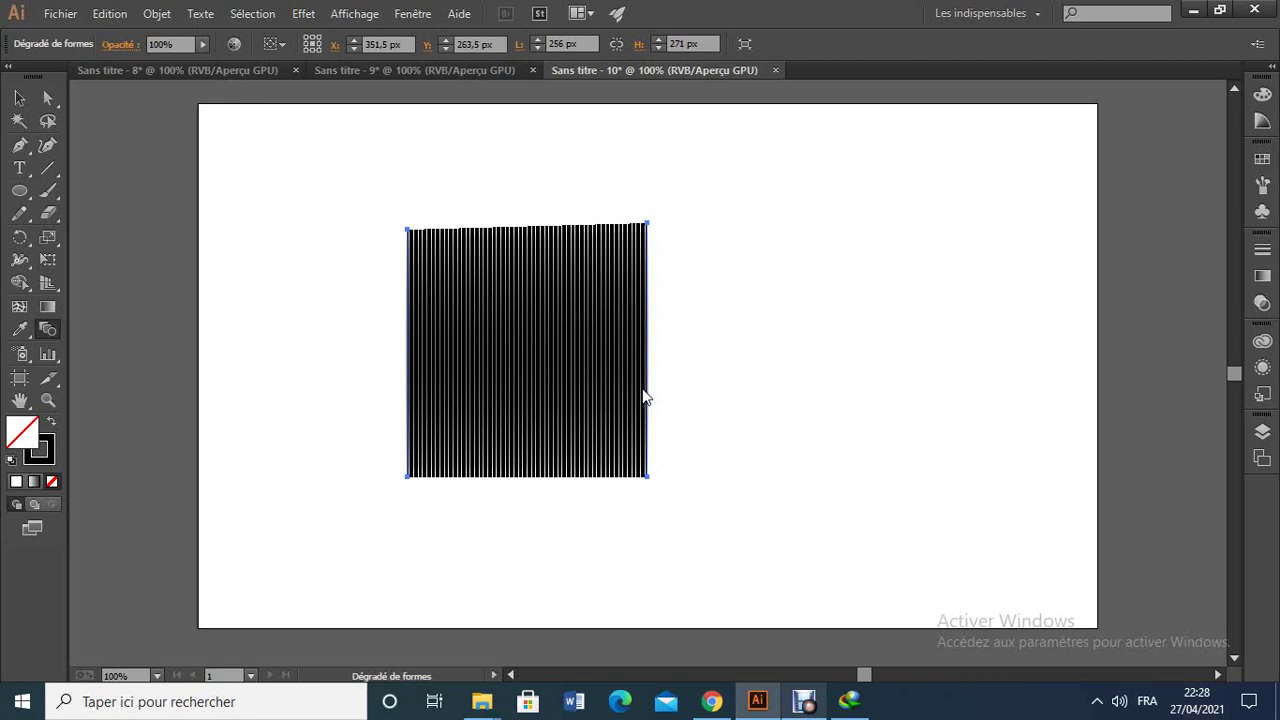
- Delete the line blend and draw four separate wavy curves of varying length, one below another, with the Pencil tool
key(Delete)
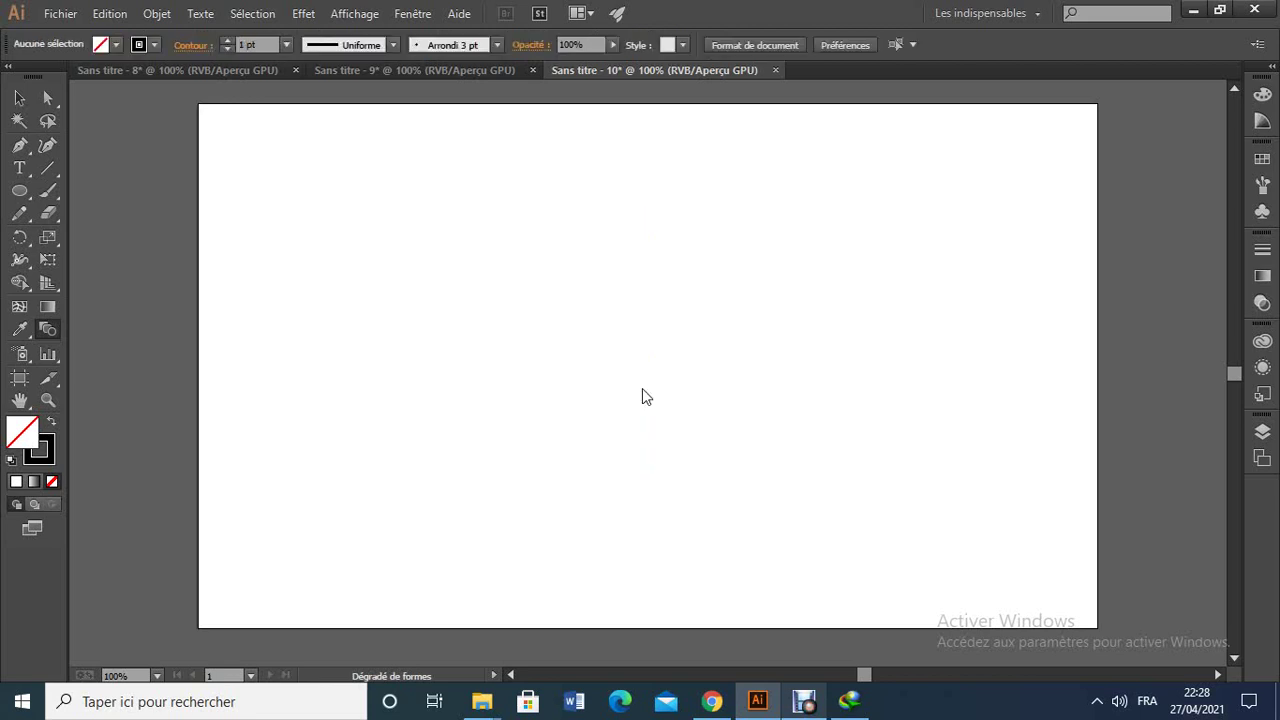
click(20, 213)
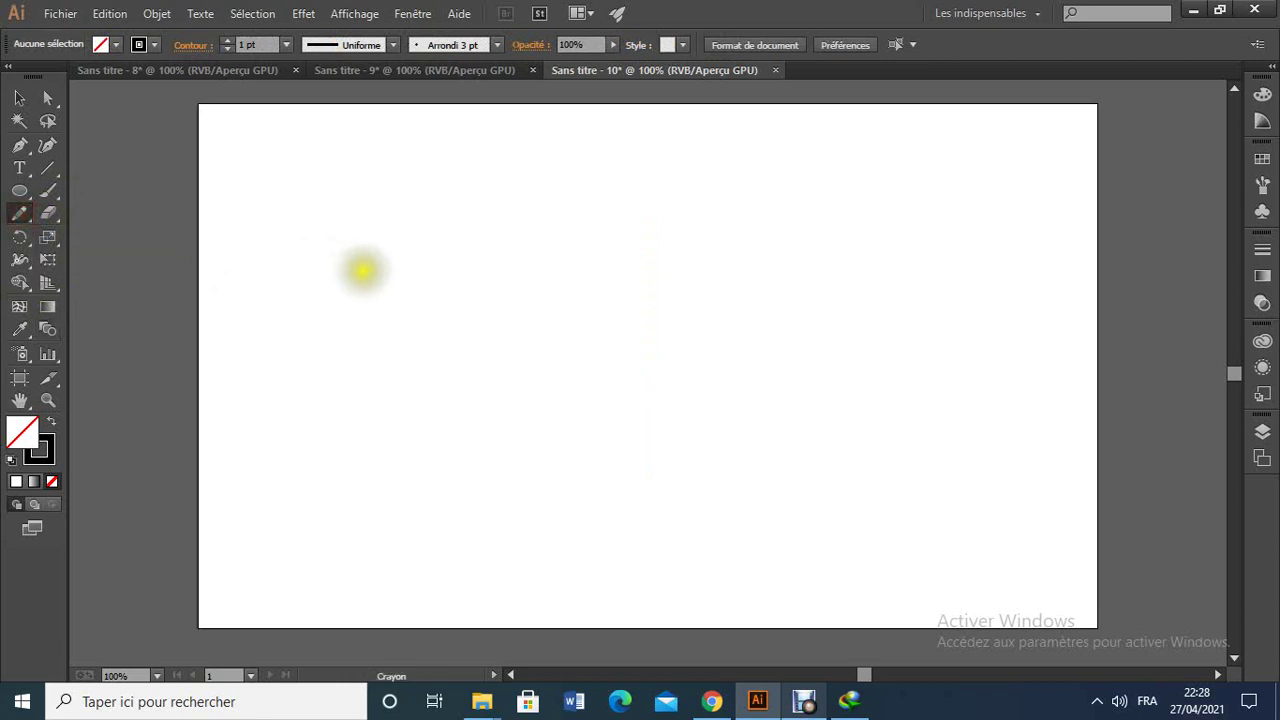
mouse_move(367, 268)
mouse_down()
mouse_move(467, 236)
mouse_move(689, 239)
mouse_move(796, 195)
mouse_up()
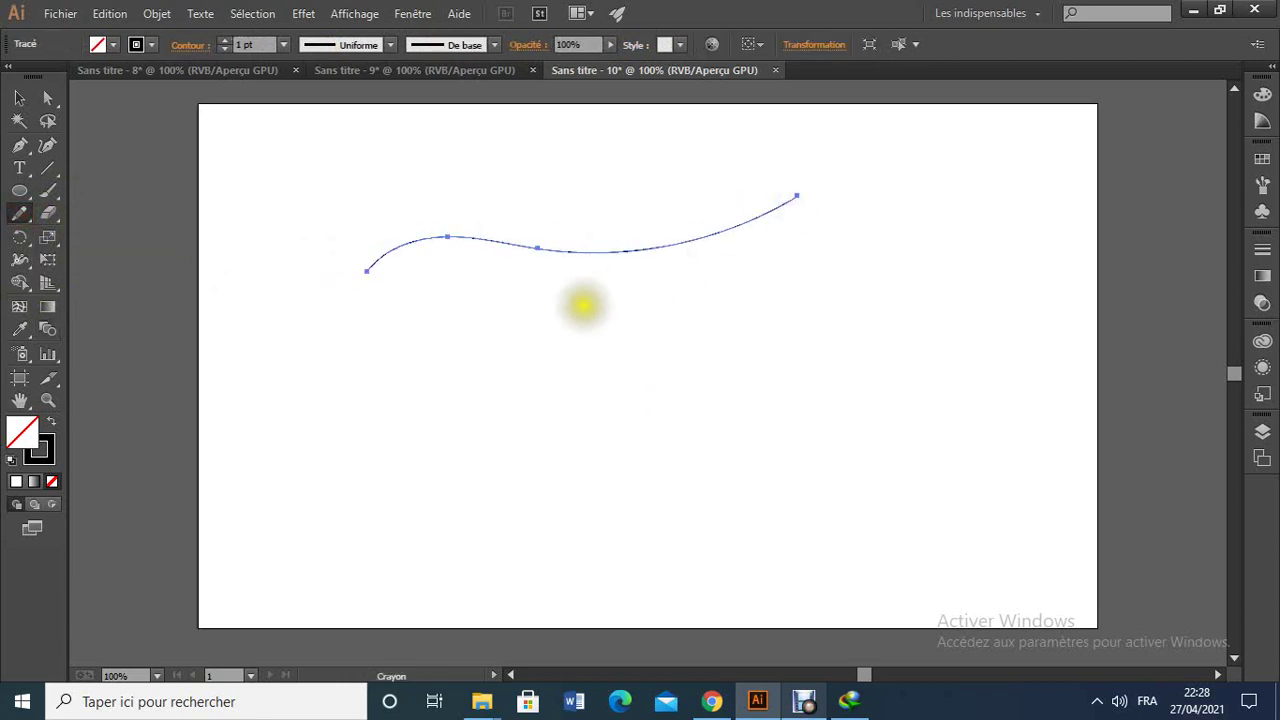
mouse_move(550, 336)
mouse_down()
mouse_move(745, 338)
mouse_move(787, 303)
mouse_up()
drag(664, 436, 810, 397)
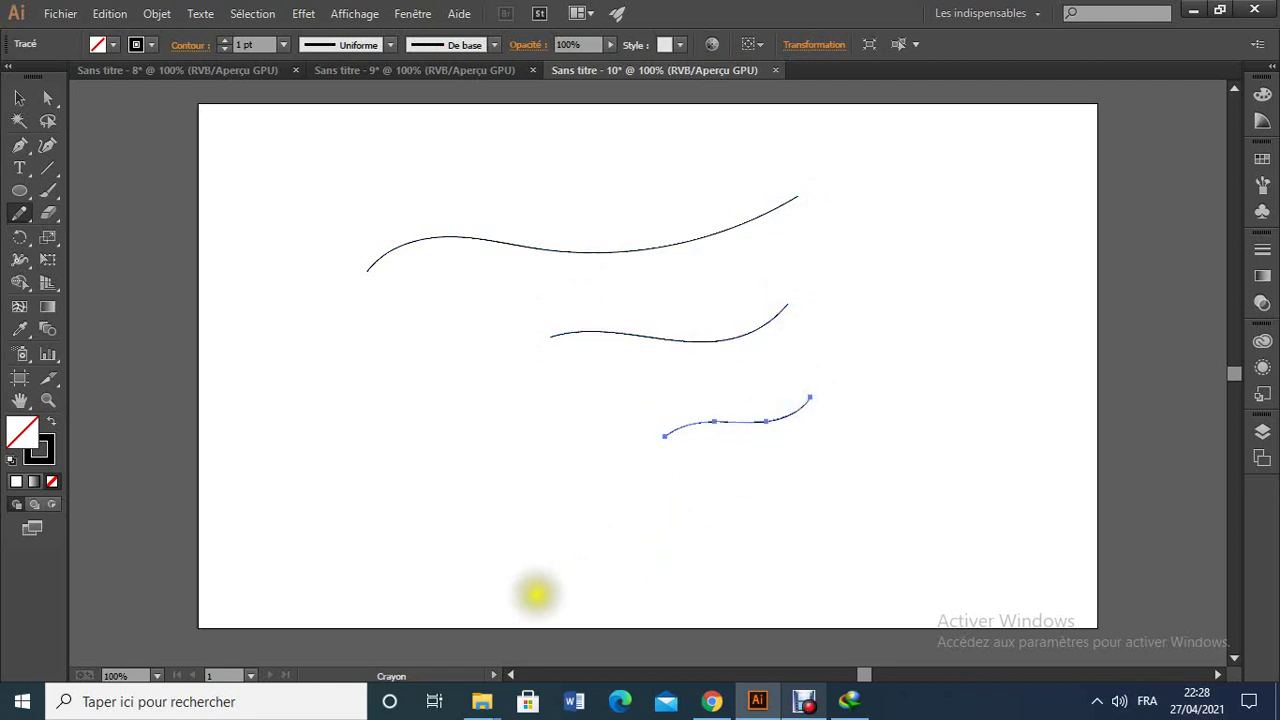
mouse_move(476, 598)
mouse_down()
mouse_move(641, 550)
mouse_move(1058, 483)
mouse_move(1130, 409)
mouse_up()
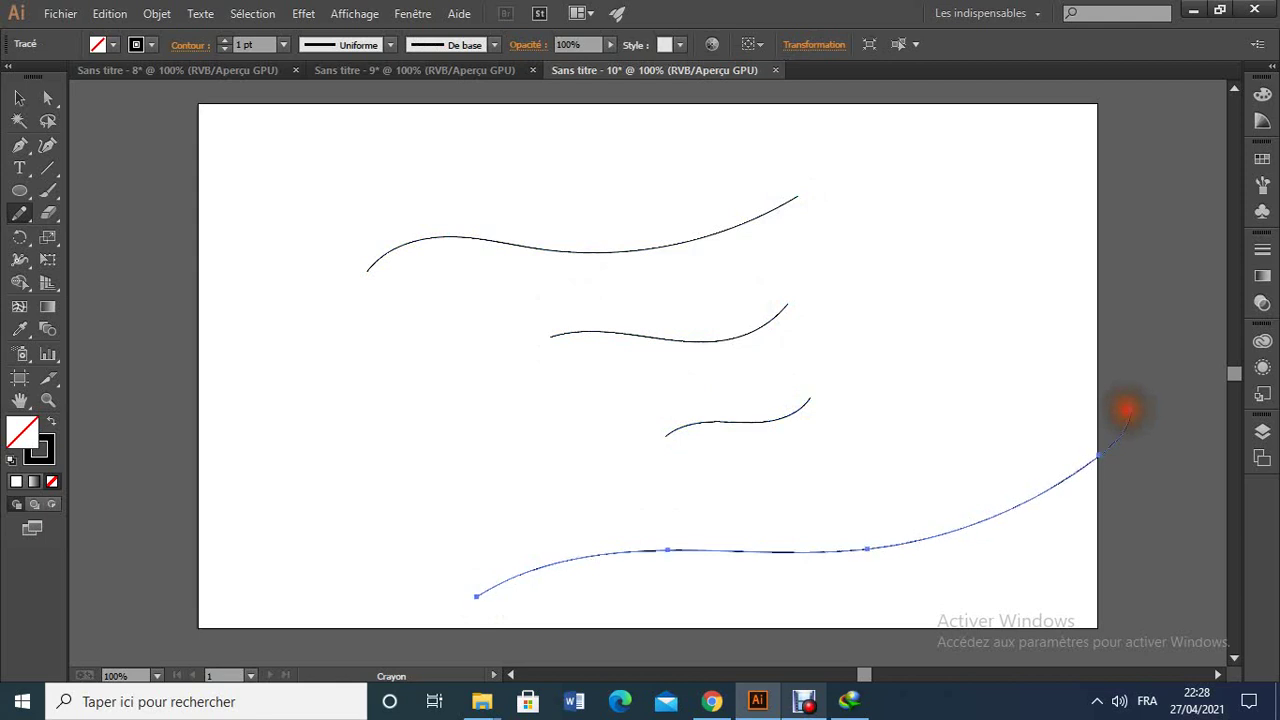
- Blend the four wavy curves in sequence from the uppermost to the lowest with the Blend tool
click(45, 331)
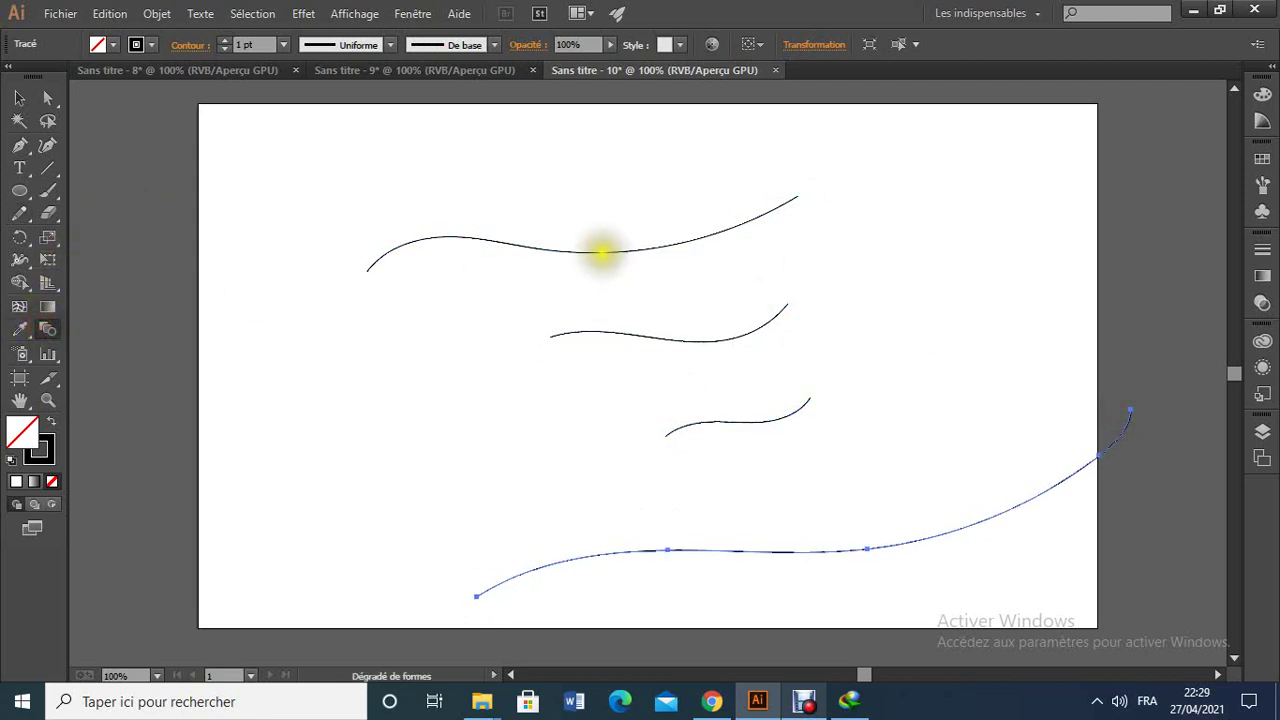
click(602, 252)
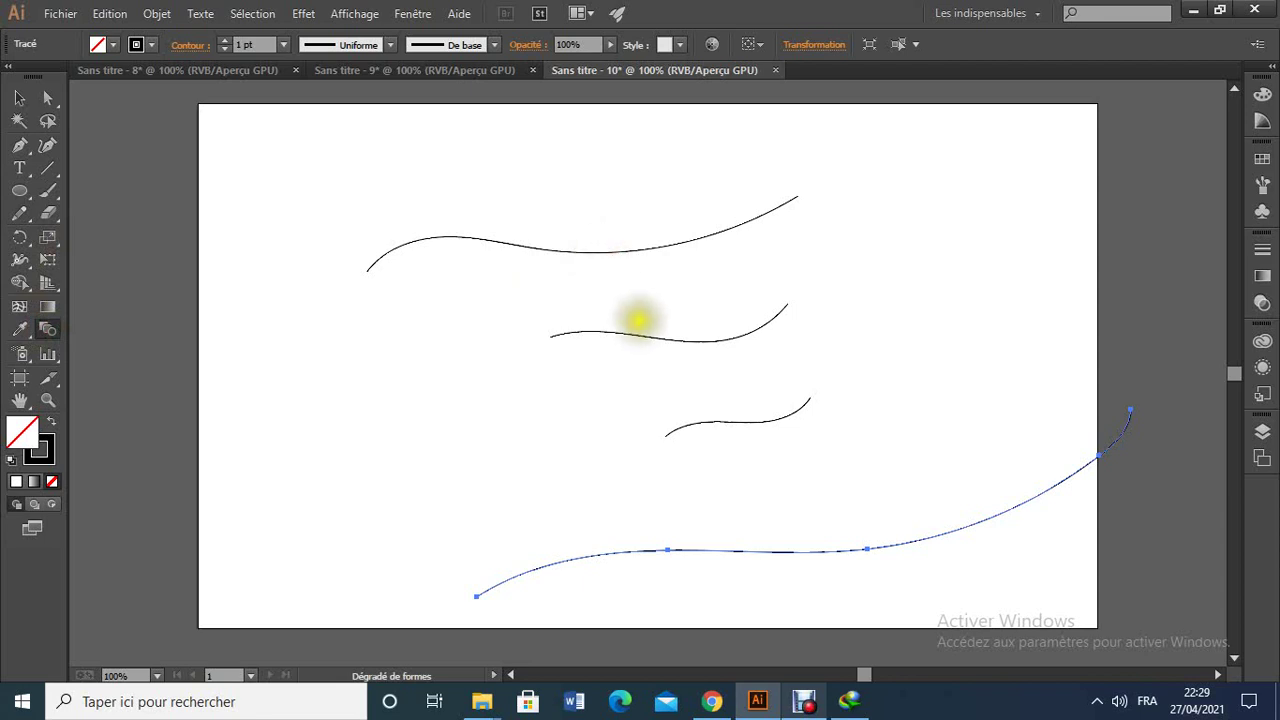
click(648, 336)
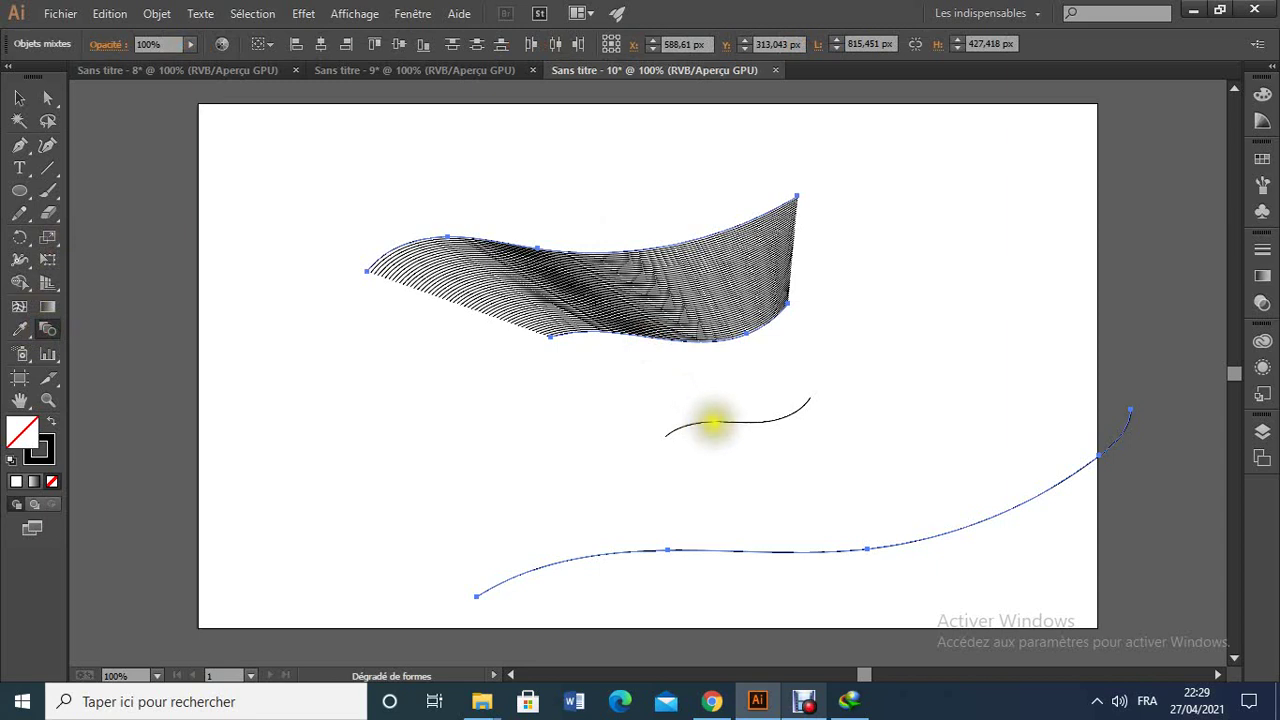
click(733, 422)
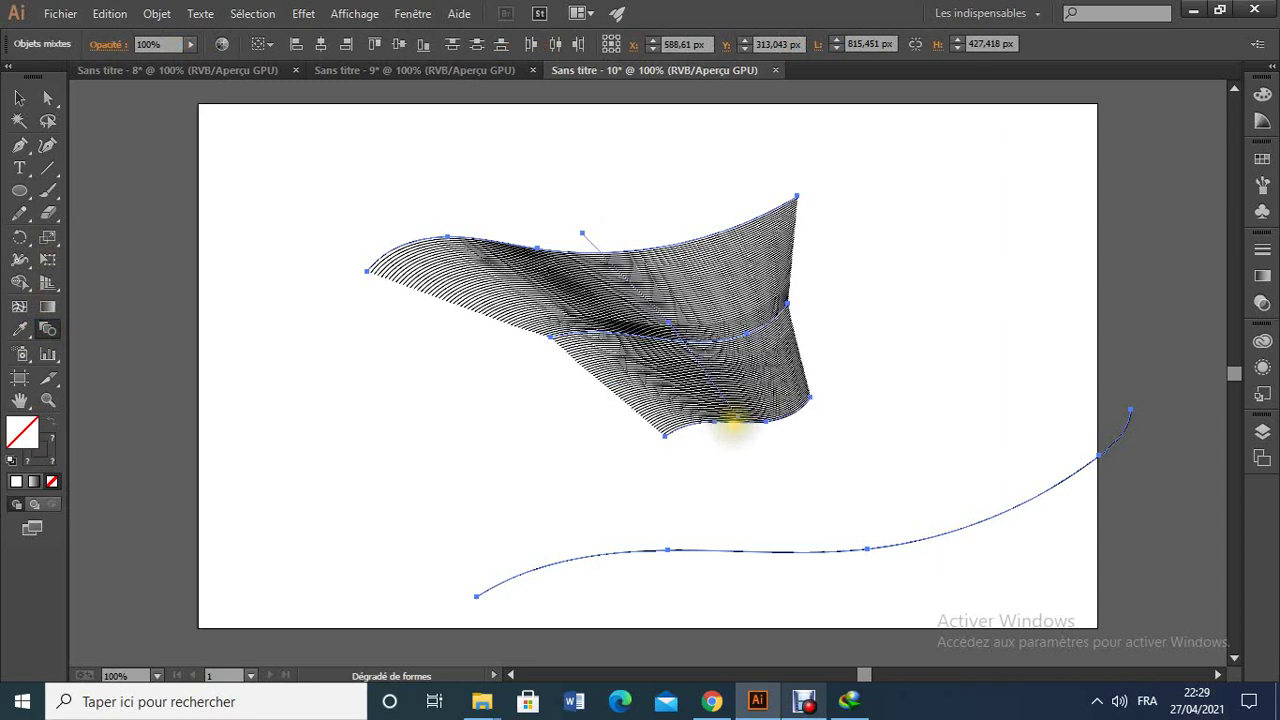
click(777, 551)
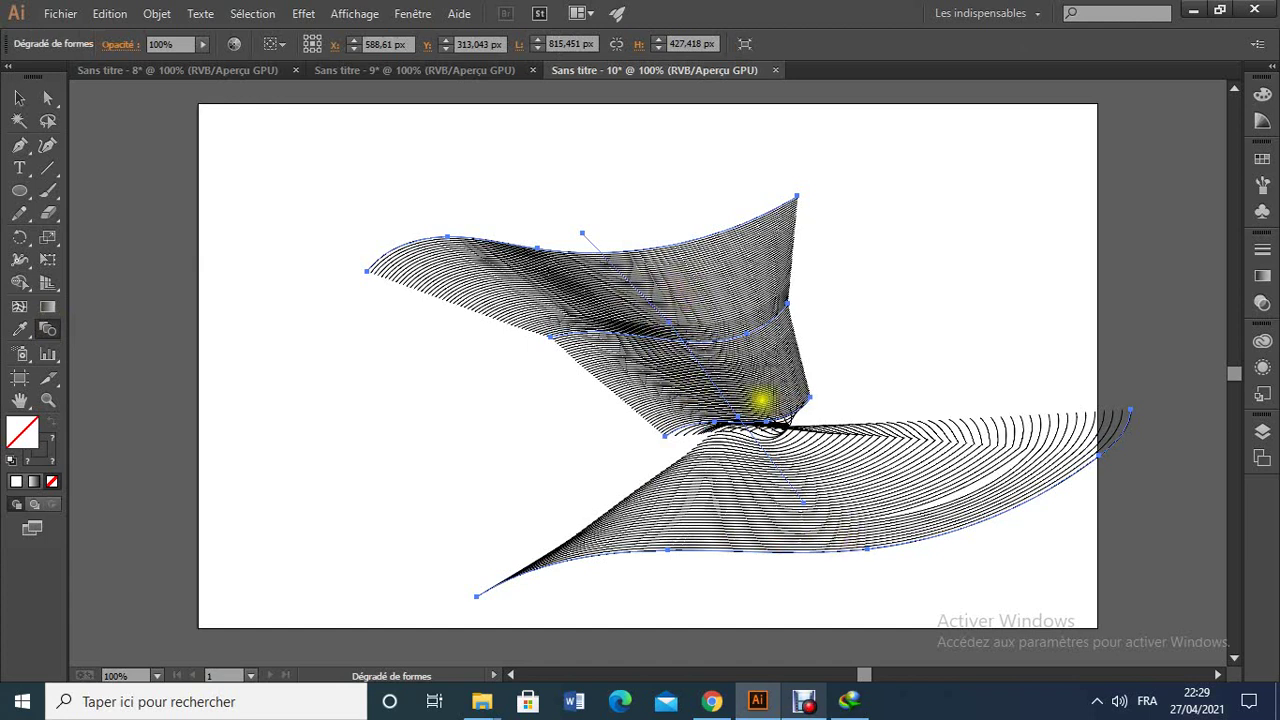
- Reduce the curve blend to 6 steps
double_click(47, 331)
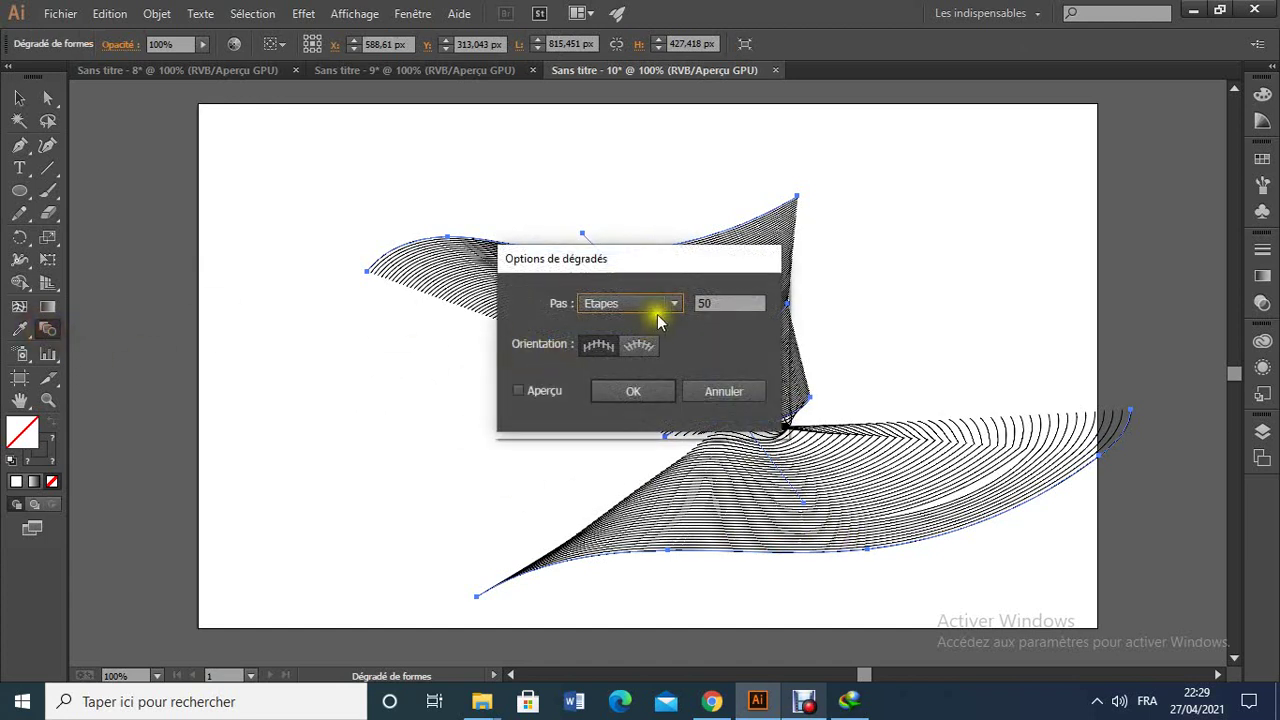
click(706, 305)
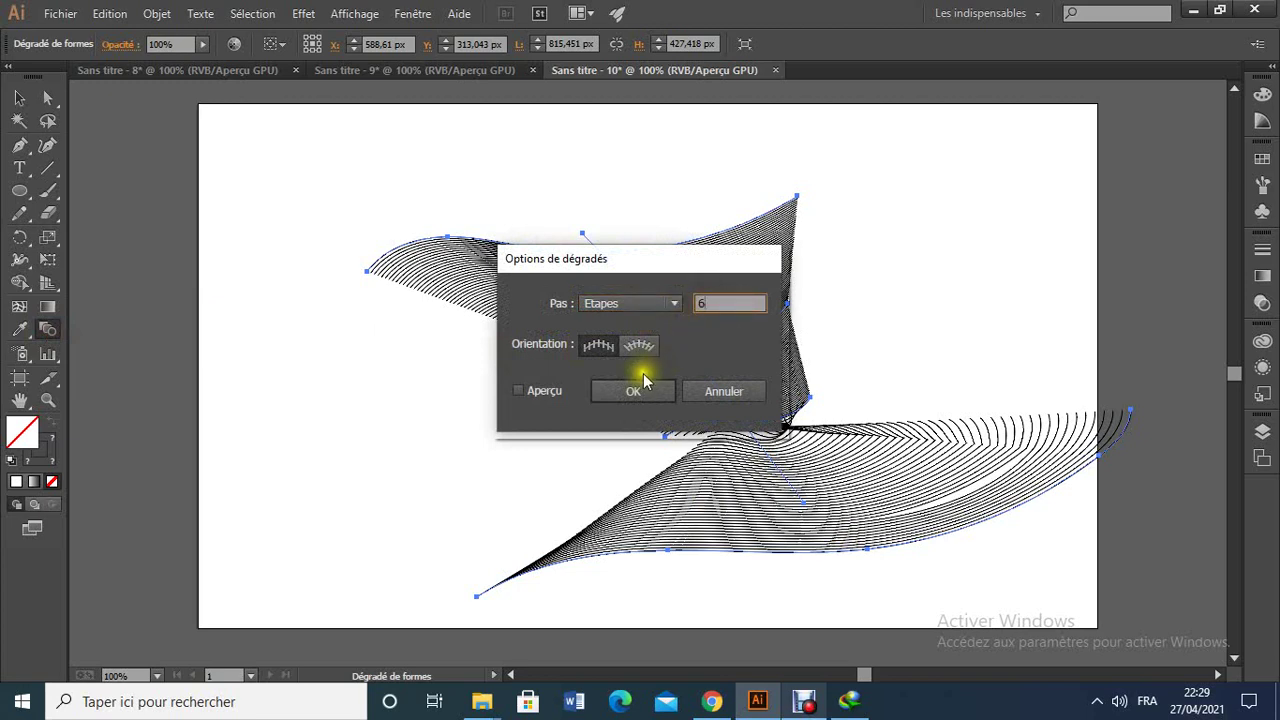
click(633, 388)
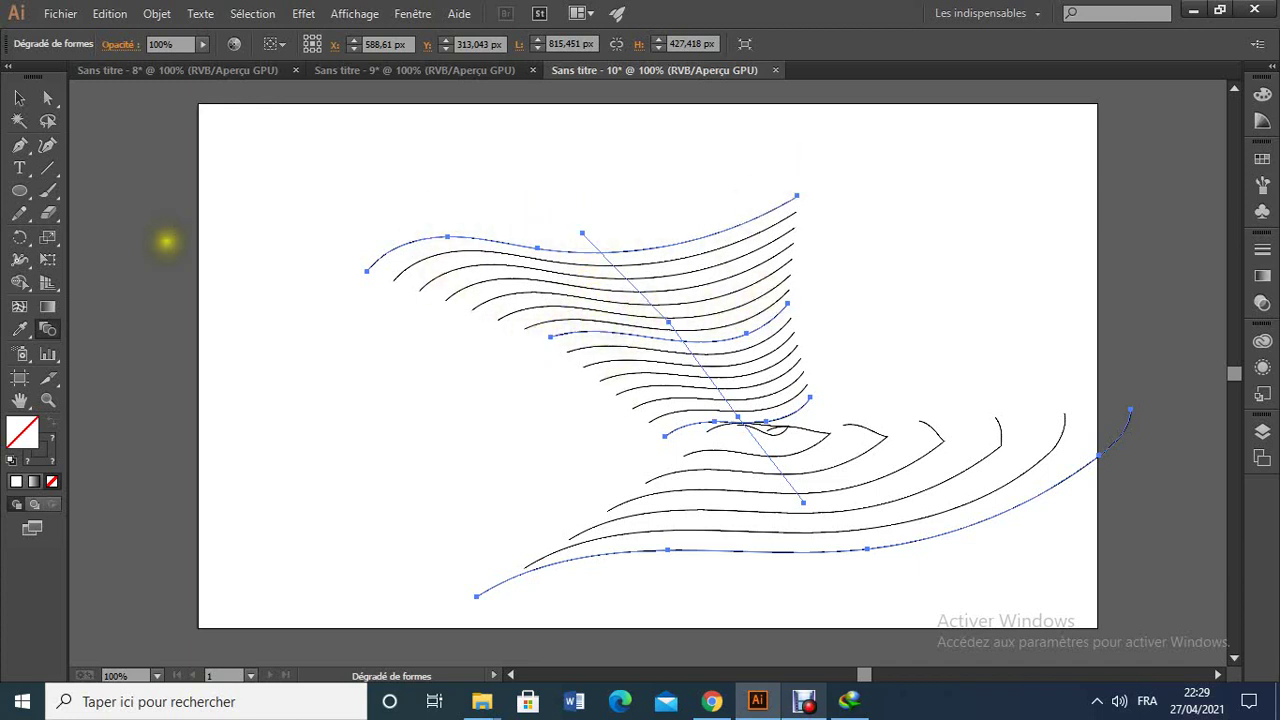
- Increase the number of steps in the curve blend to make it much denser
double_click(48, 332)
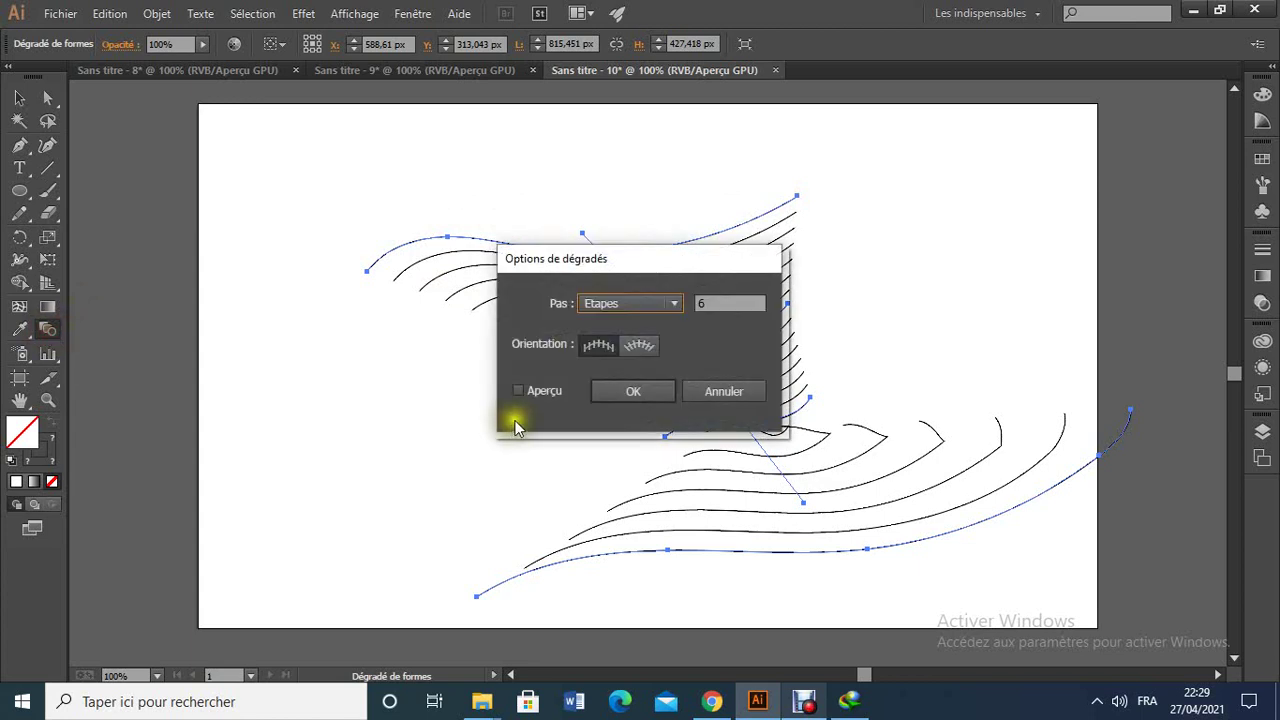
click(740, 298)
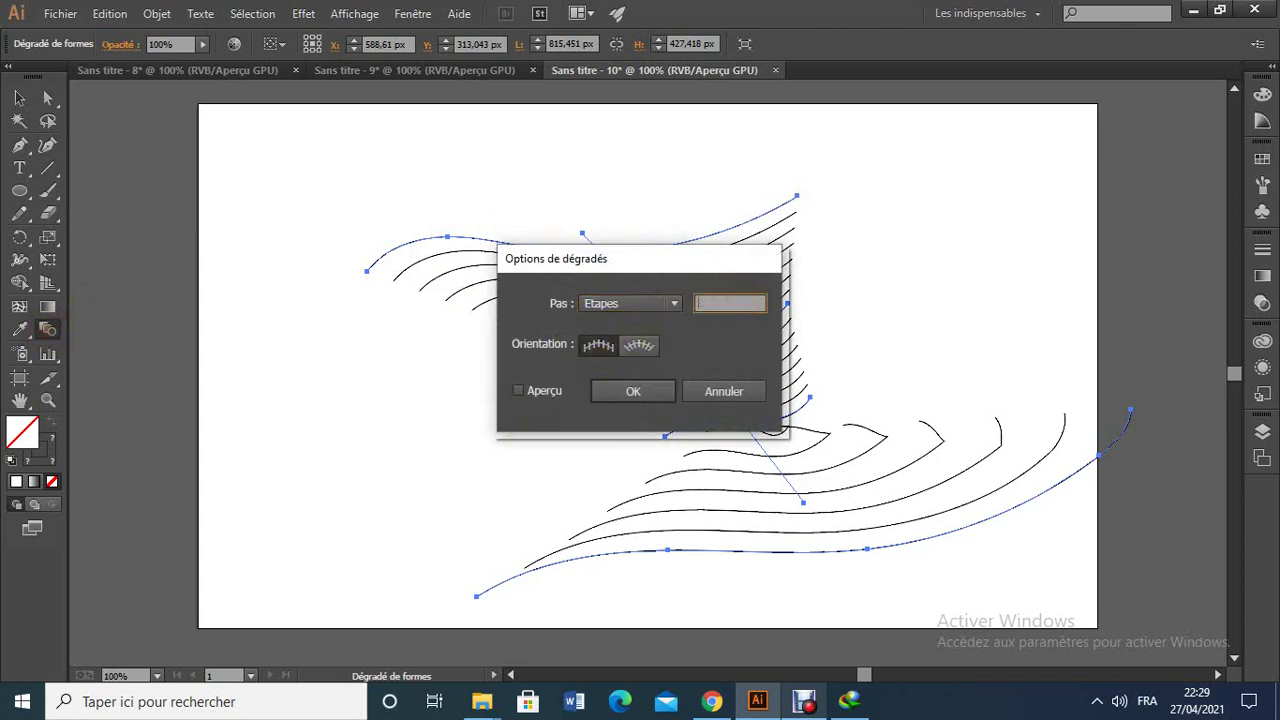
click(649, 392)
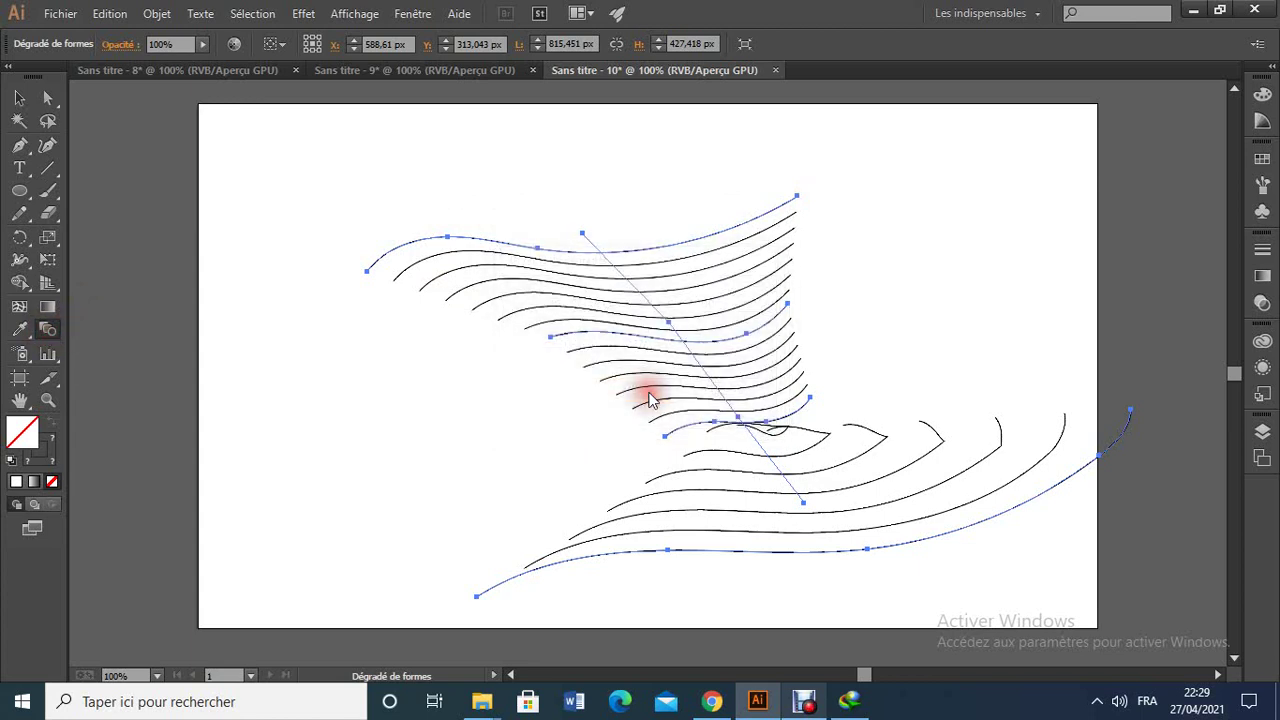
- Set the curve blend to 50 steps
double_click(57, 331)
click(736, 299)
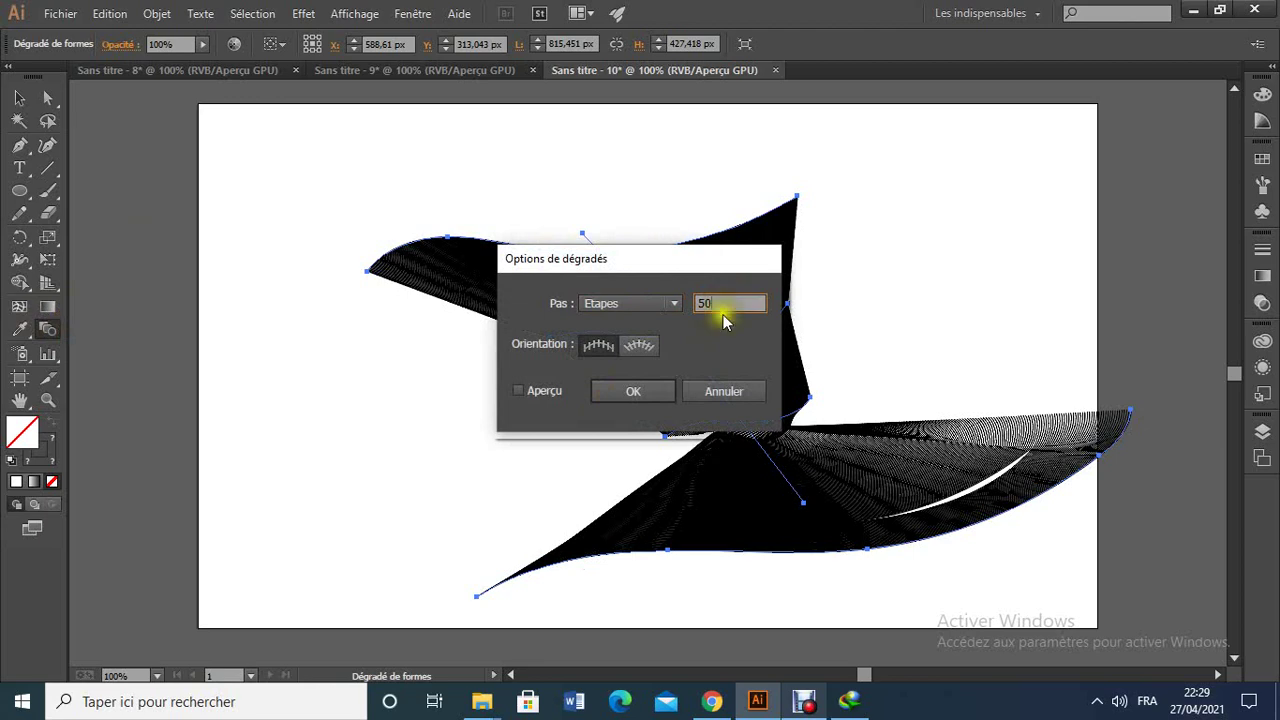
click(646, 391)
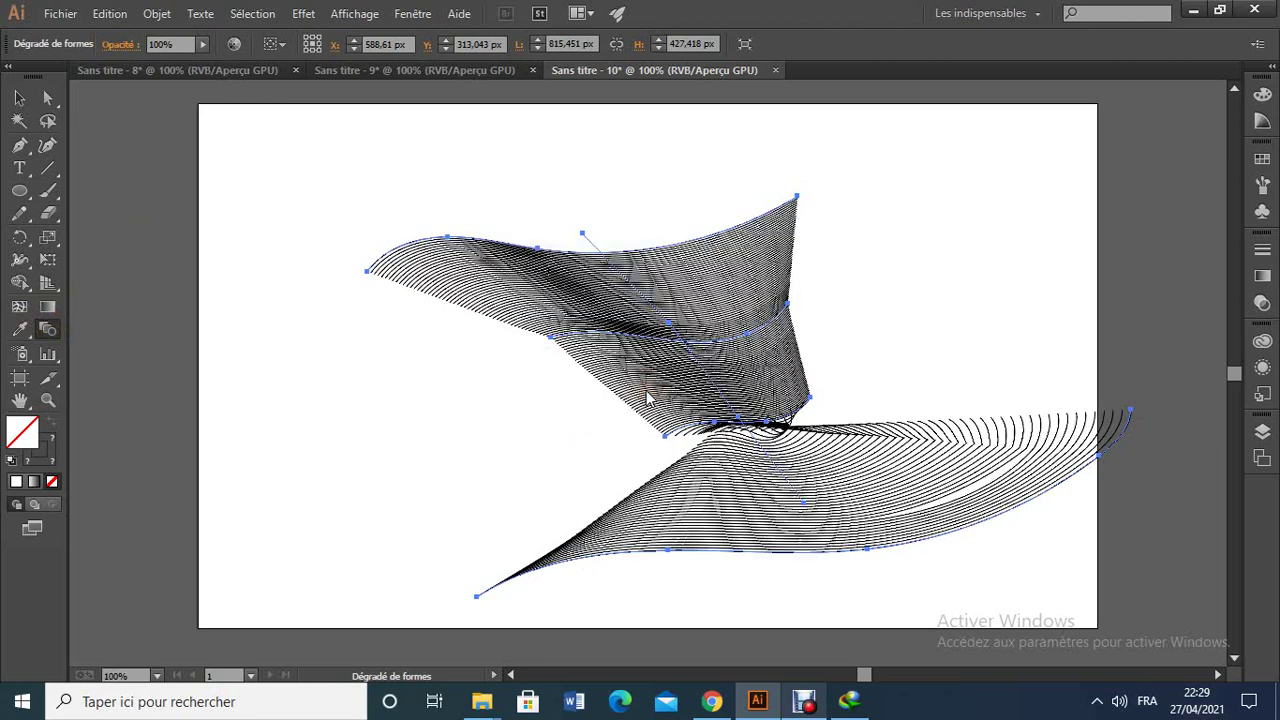
- Reduce the number of steps in the curve blend again so its lines are spaced slightly wider
double_click(57, 331)
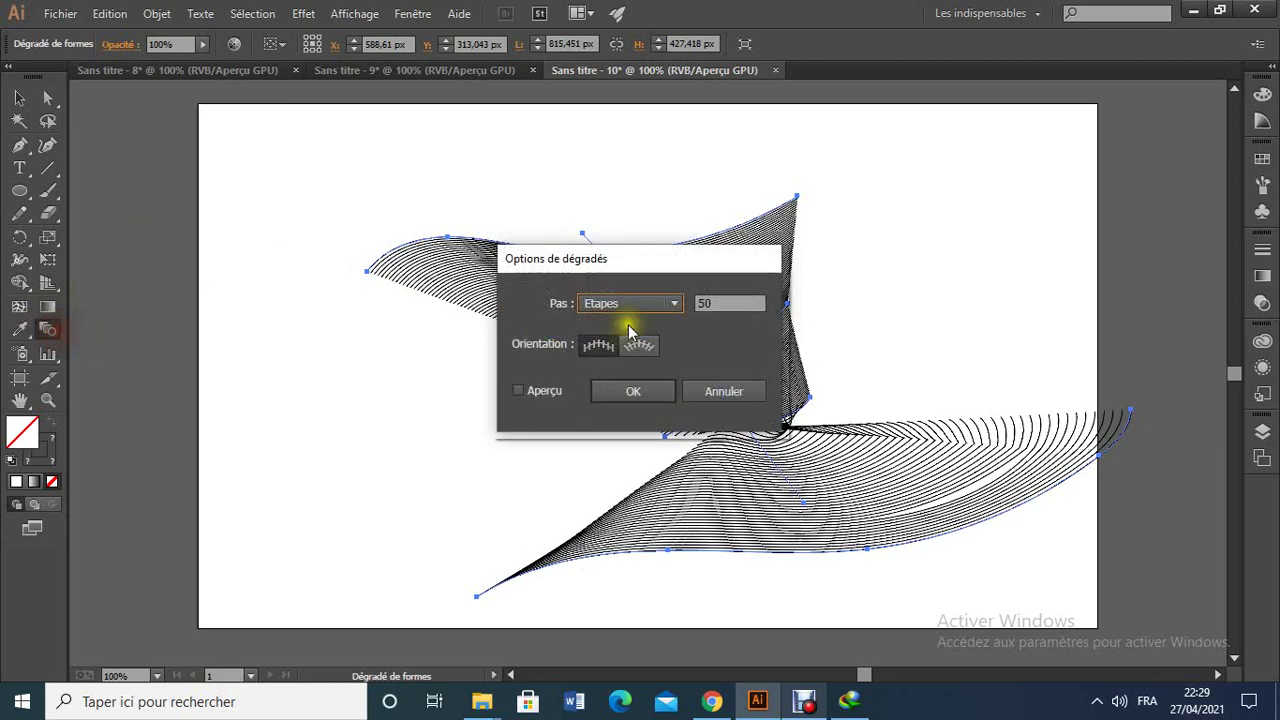
click(748, 307)
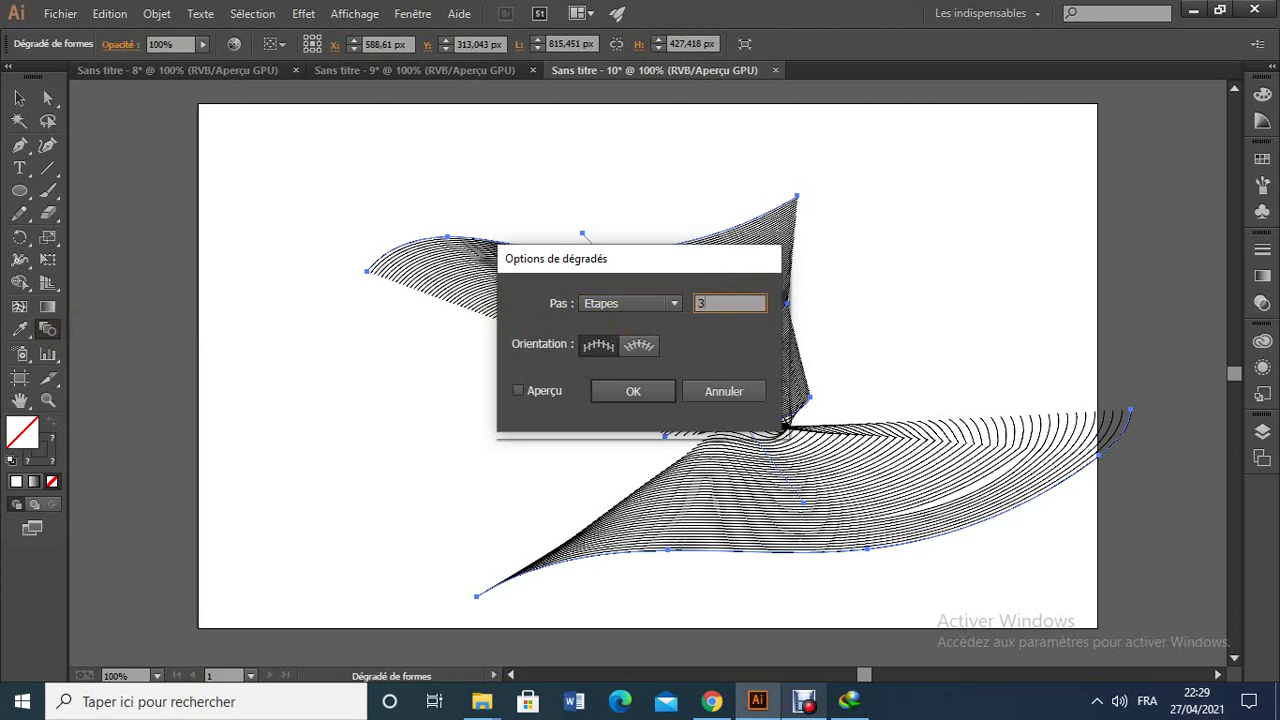
click(649, 398)
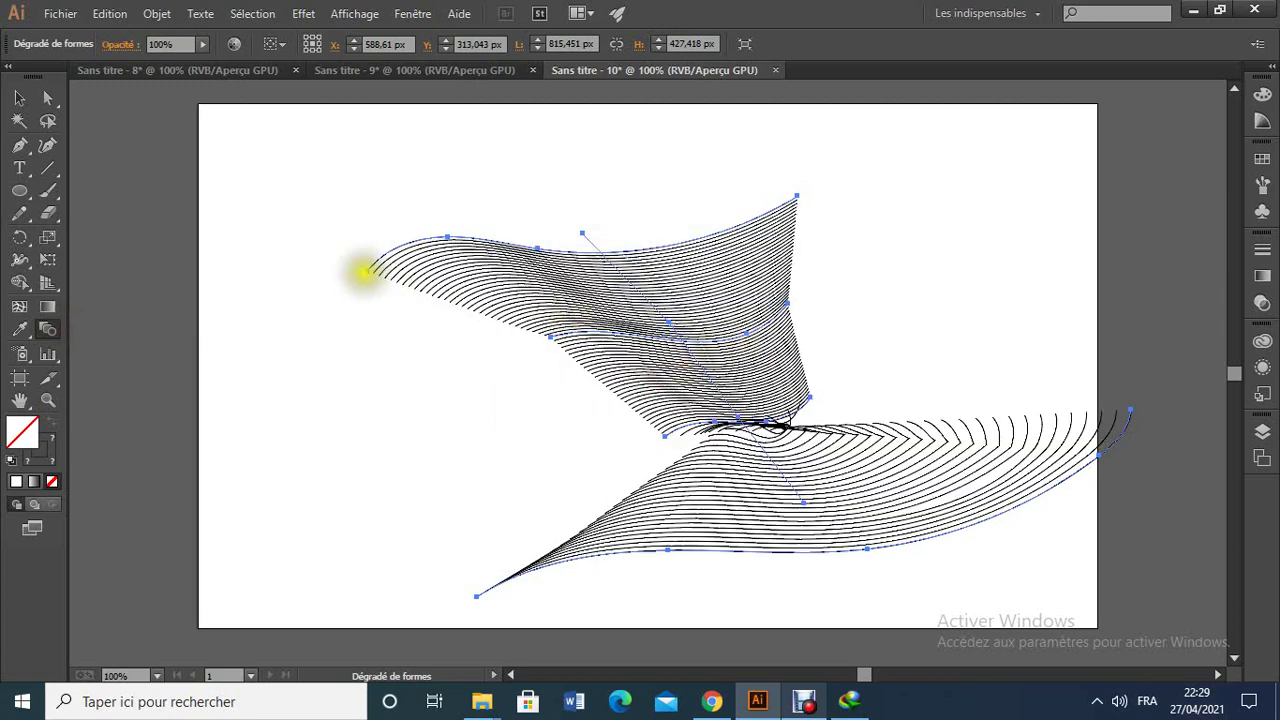
- Isolate the curve blend, move it about 123 px left and 58 px up, and deselect it
click(19, 98)
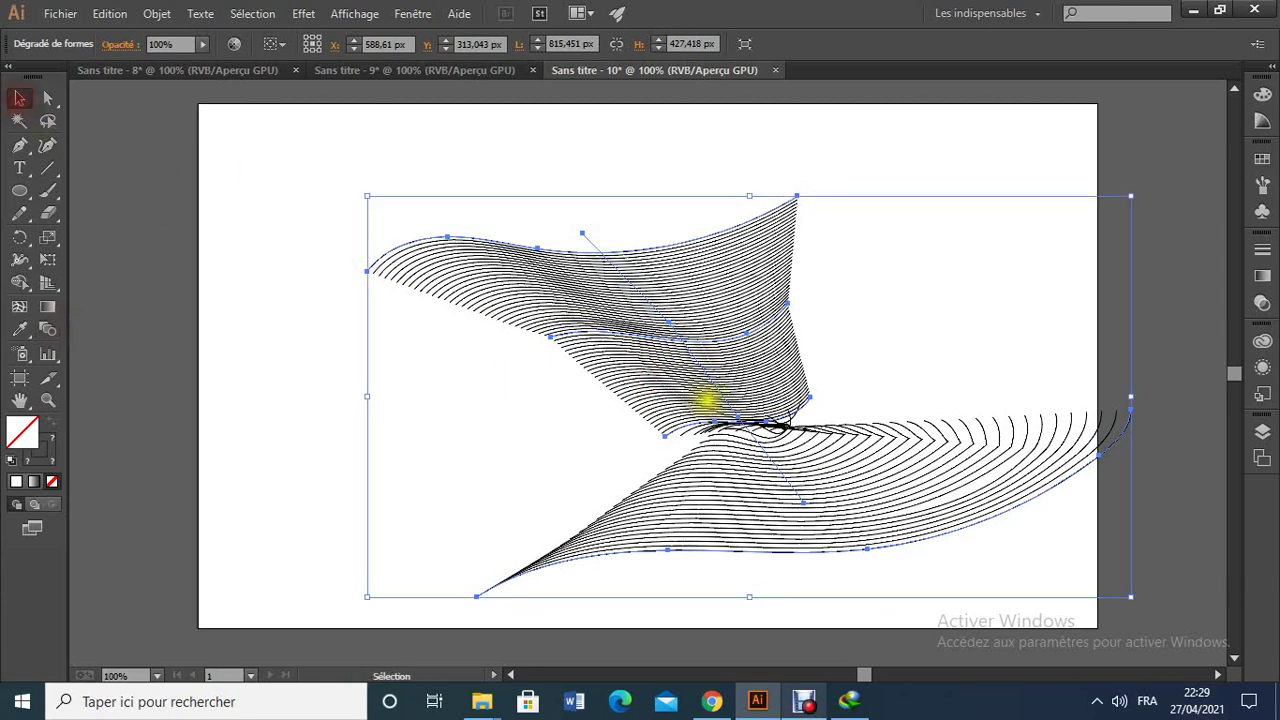
double_click(700, 400)
drag(668, 328, 547, 270)
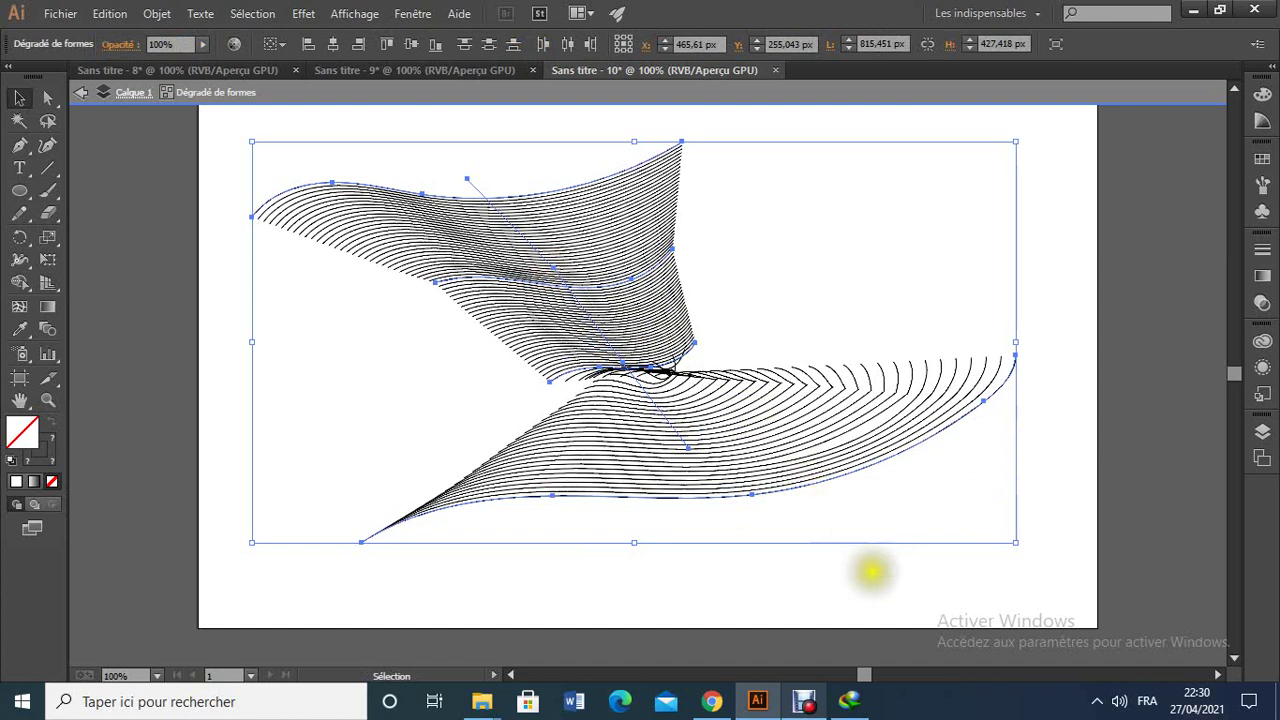
click(900, 617)
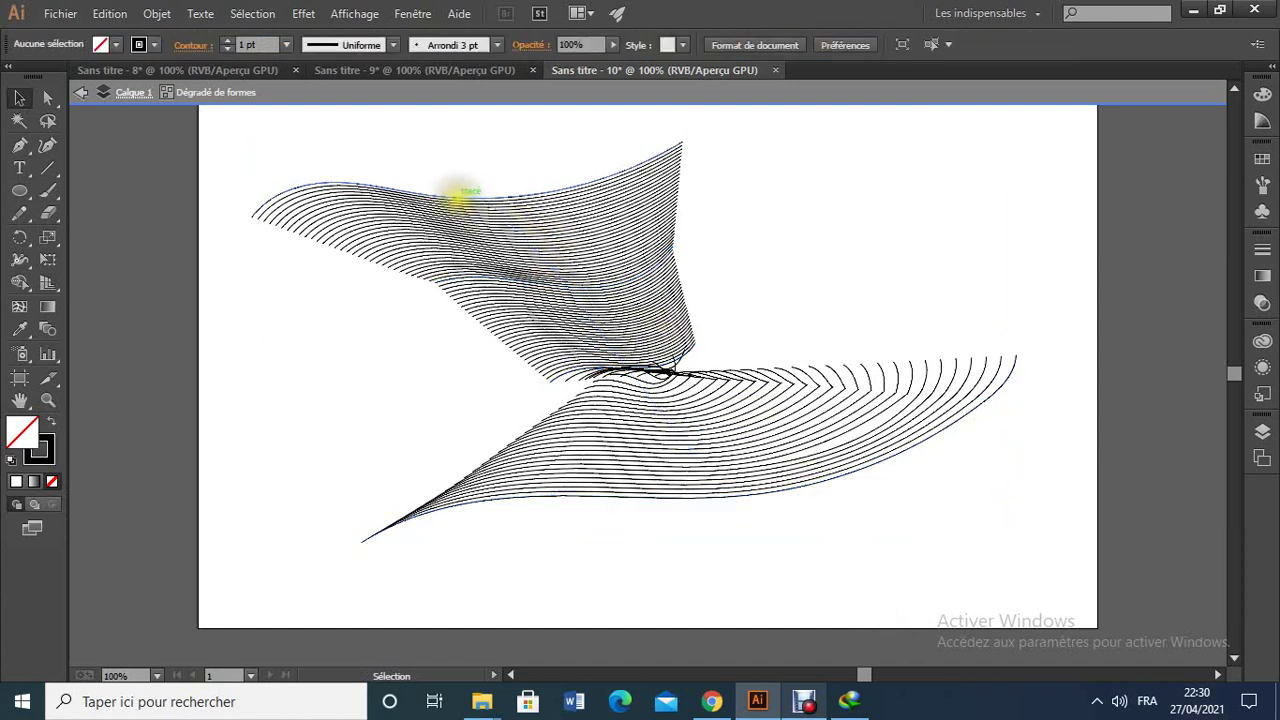
- Raise an inner anchor point of the uppermost curve with Direct Selection to about X 248 px, Y 30 px
click(48, 96)
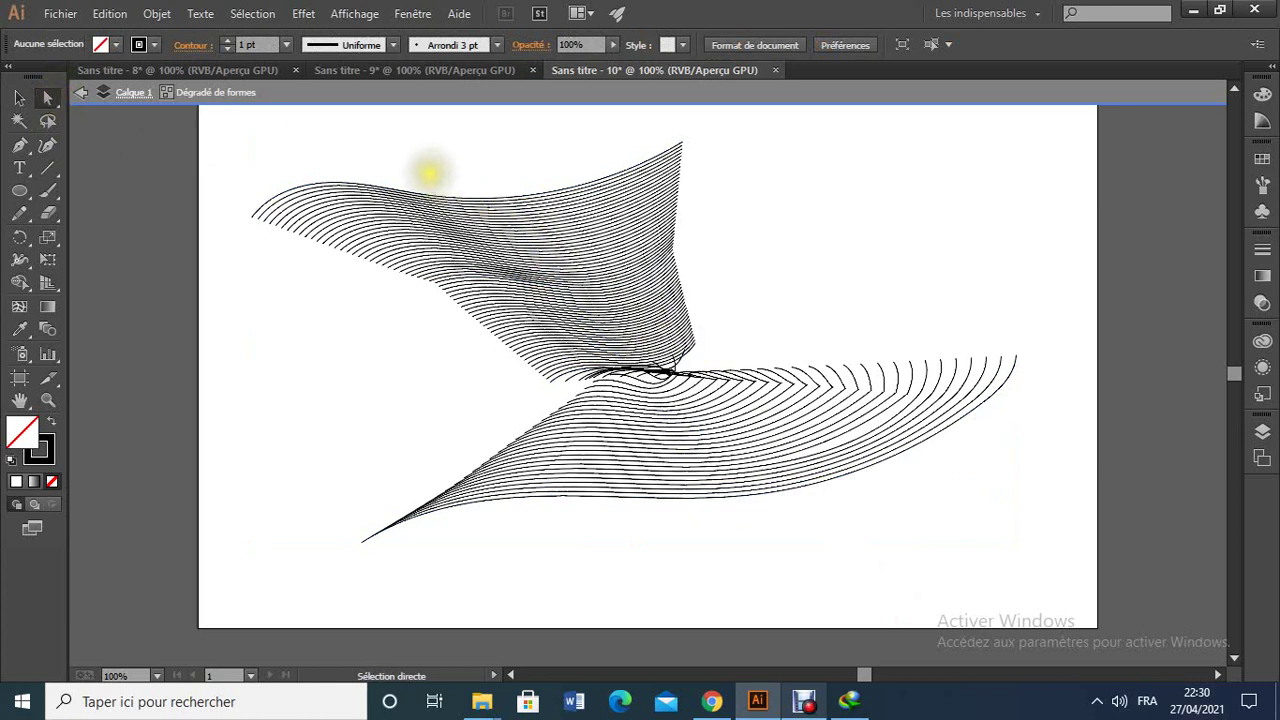
drag(429, 171, 565, 263)
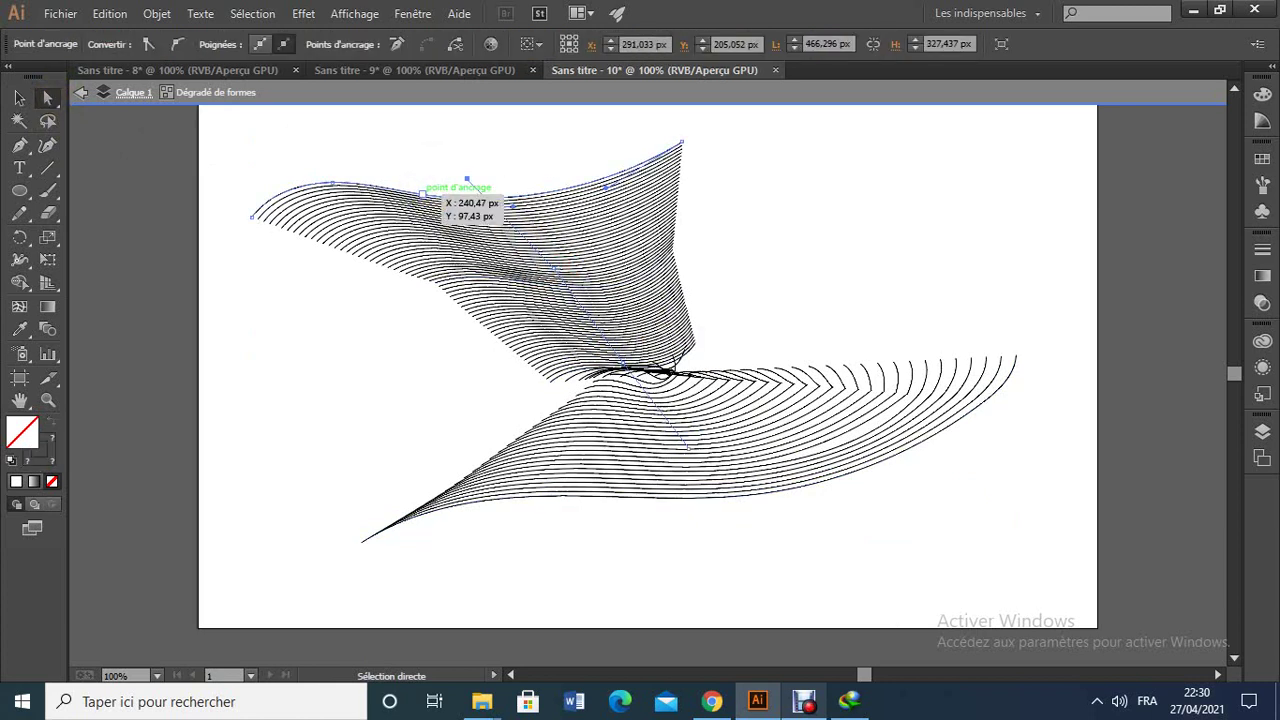
drag(422, 193, 429, 131)
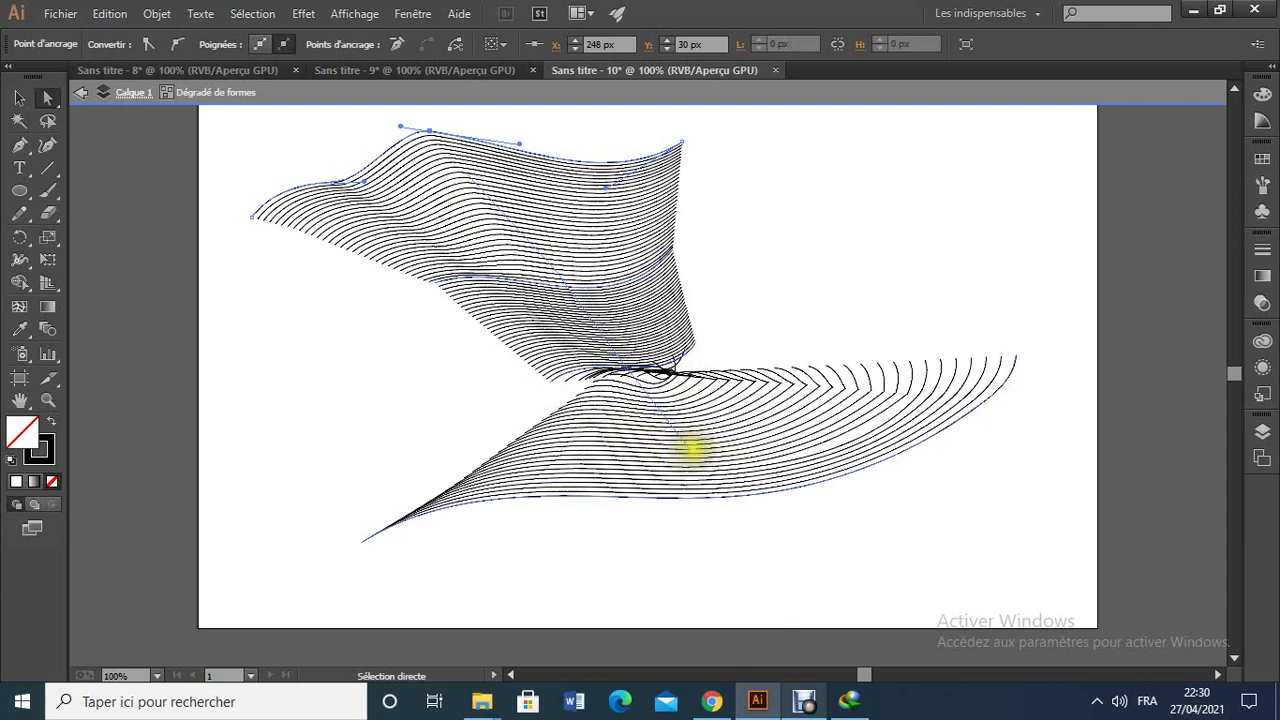
- Shift the blend about 87 px right and lower an inner anchor point of the lowest curve to about X 693 px, Y 476 px
drag(666, 433, 750, 442)
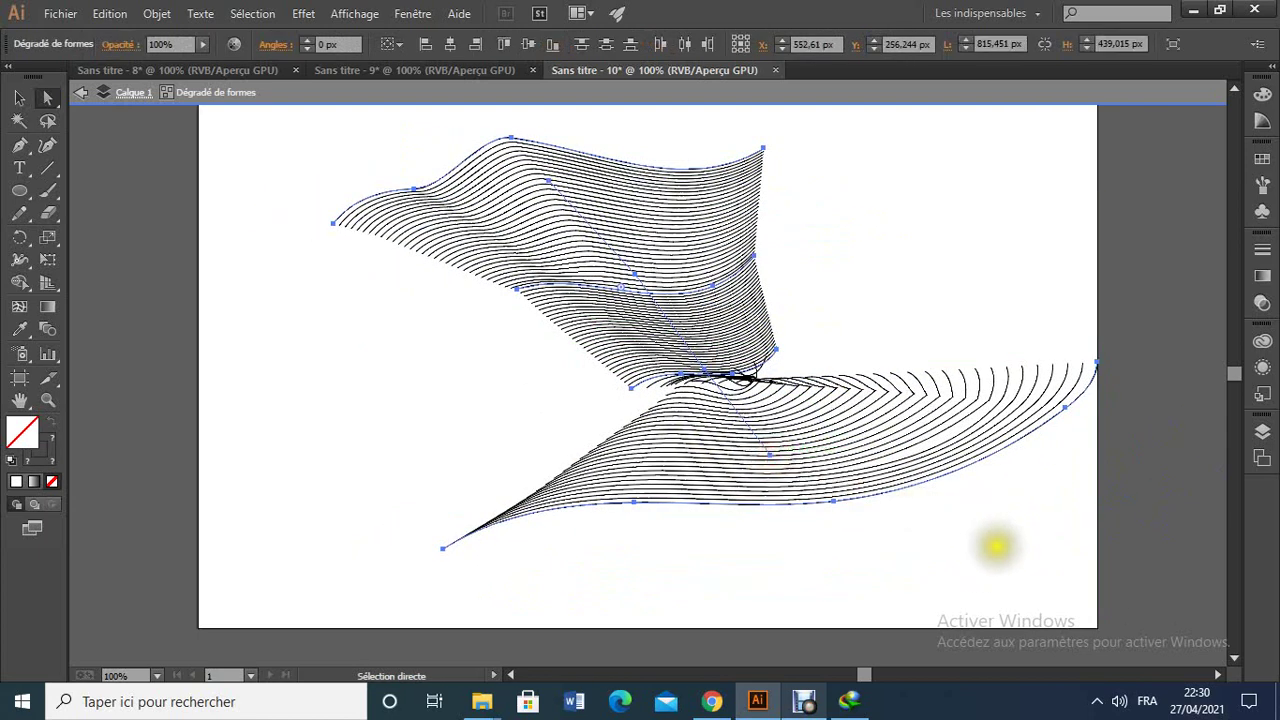
drag(997, 547, 795, 418)
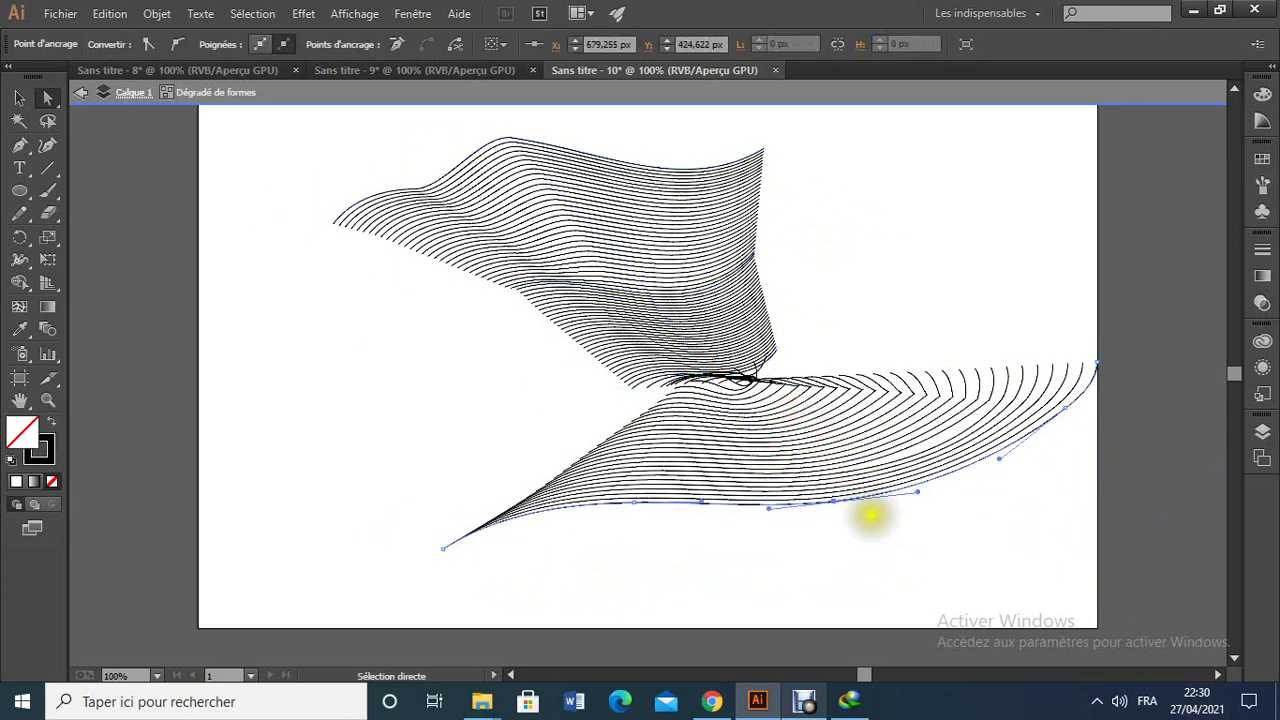
drag(834, 505, 847, 549)
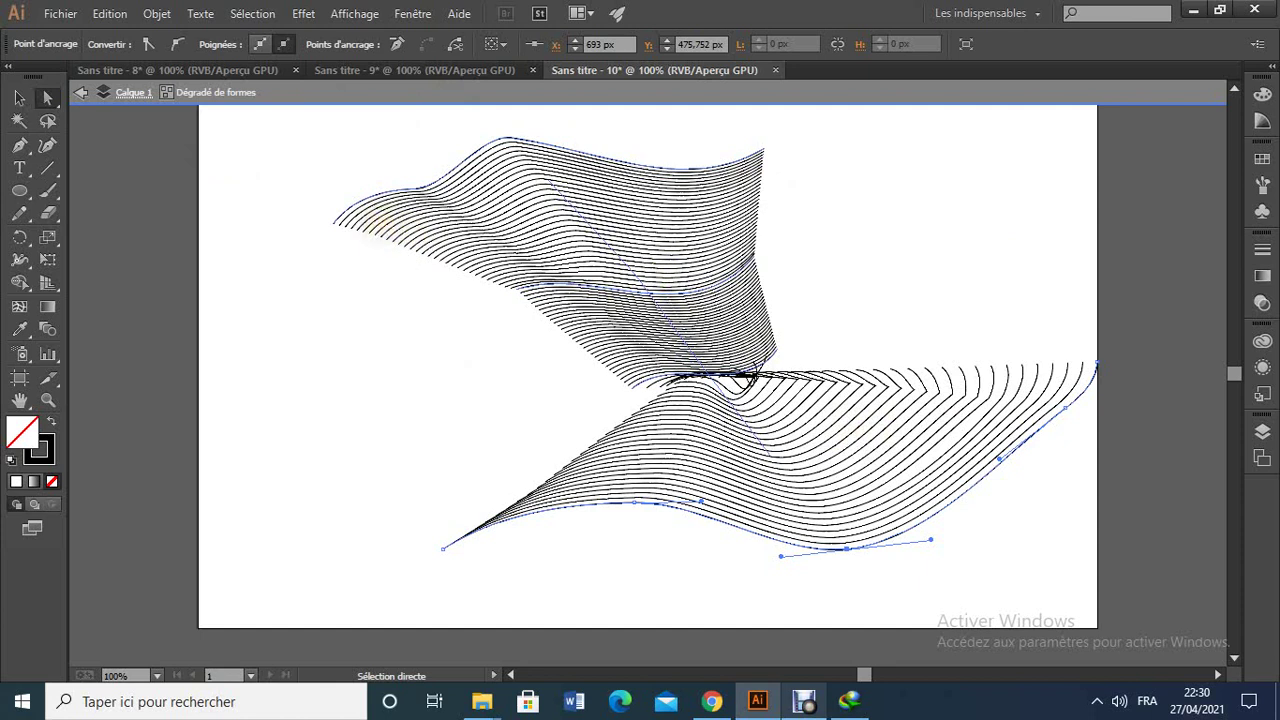
- Delete the curve blend and draw five separate unfilled ellipses at varying heights across the artboard with the Ellipse tool
drag(443, 363, 1094, 551)
key(Delete)
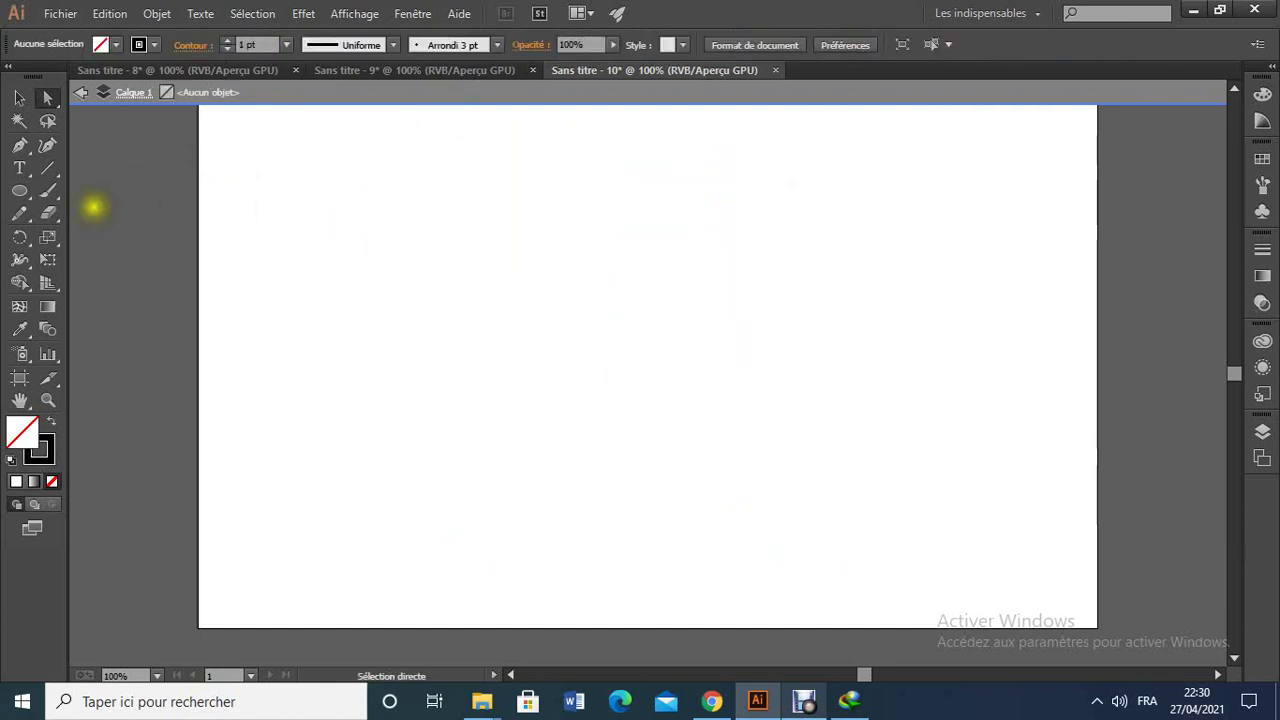
click(20, 191)
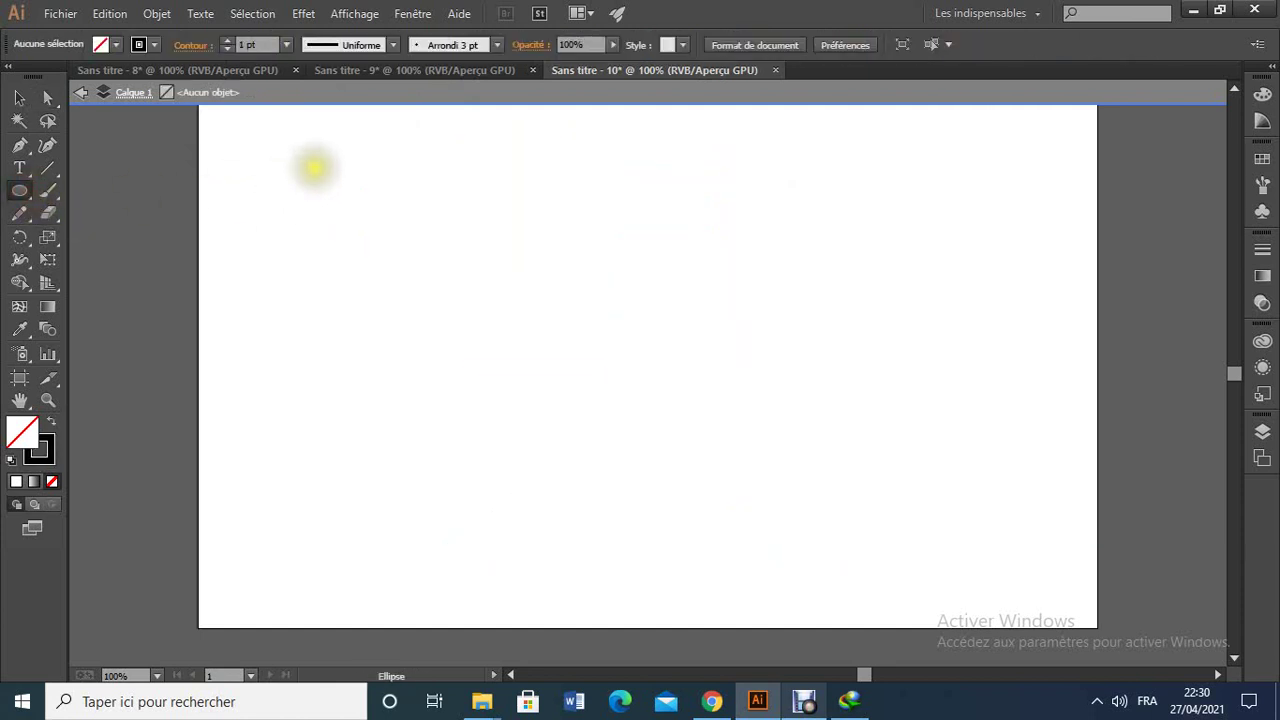
drag(315, 168, 523, 343)
drag(668, 272, 775, 364)
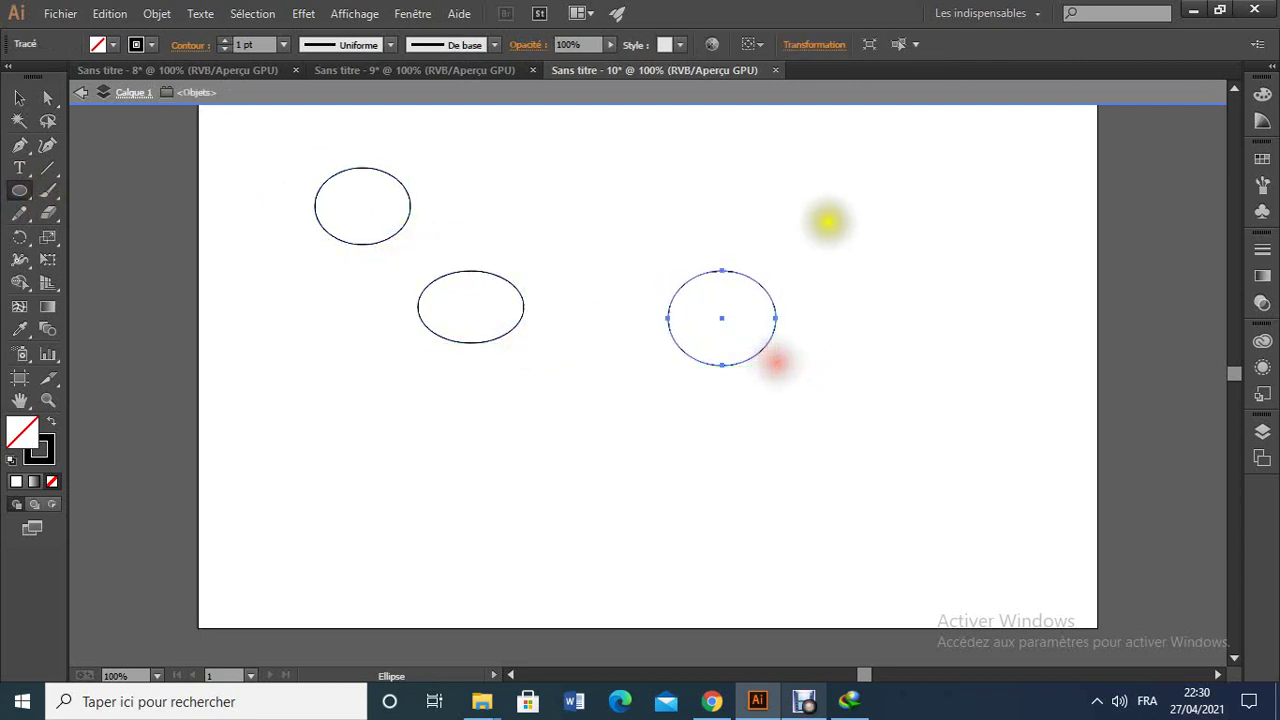
drag(834, 168, 955, 270)
drag(975, 398, 1062, 481)
- Blend the five ellipses in sequence from the leftmost to the rightmost with the Blend tool
click(48, 329)
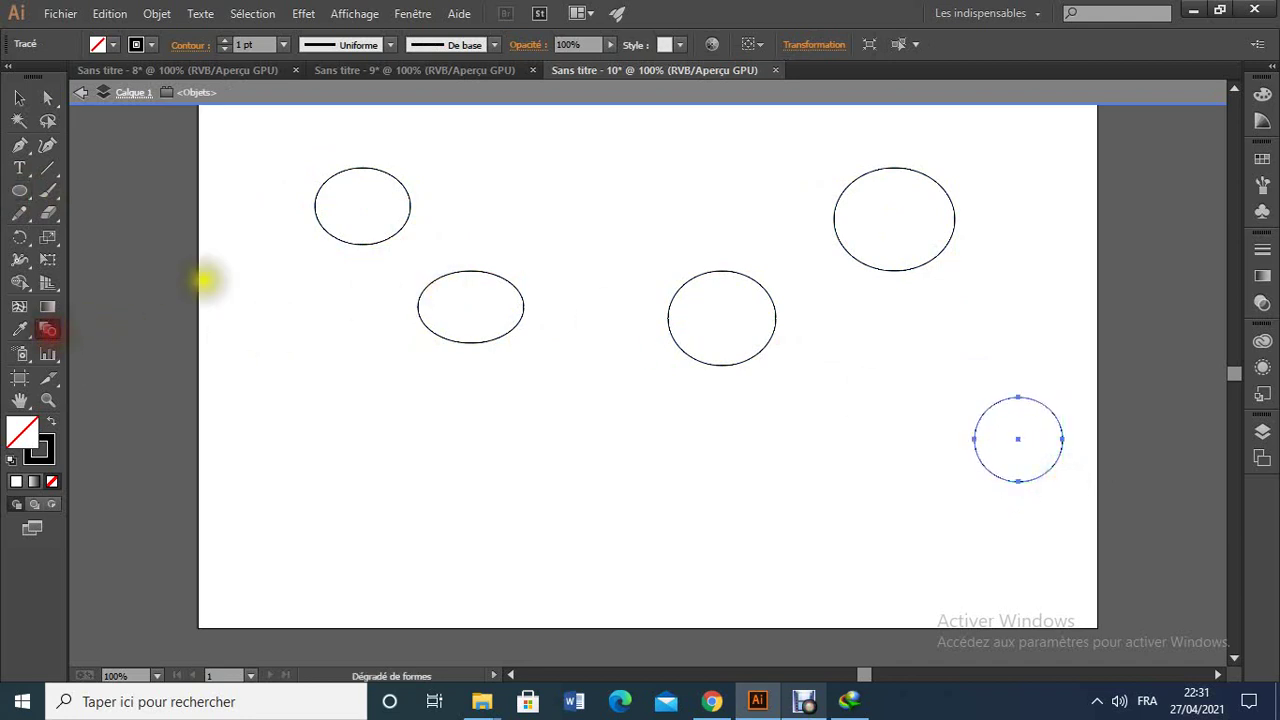
click(362, 242)
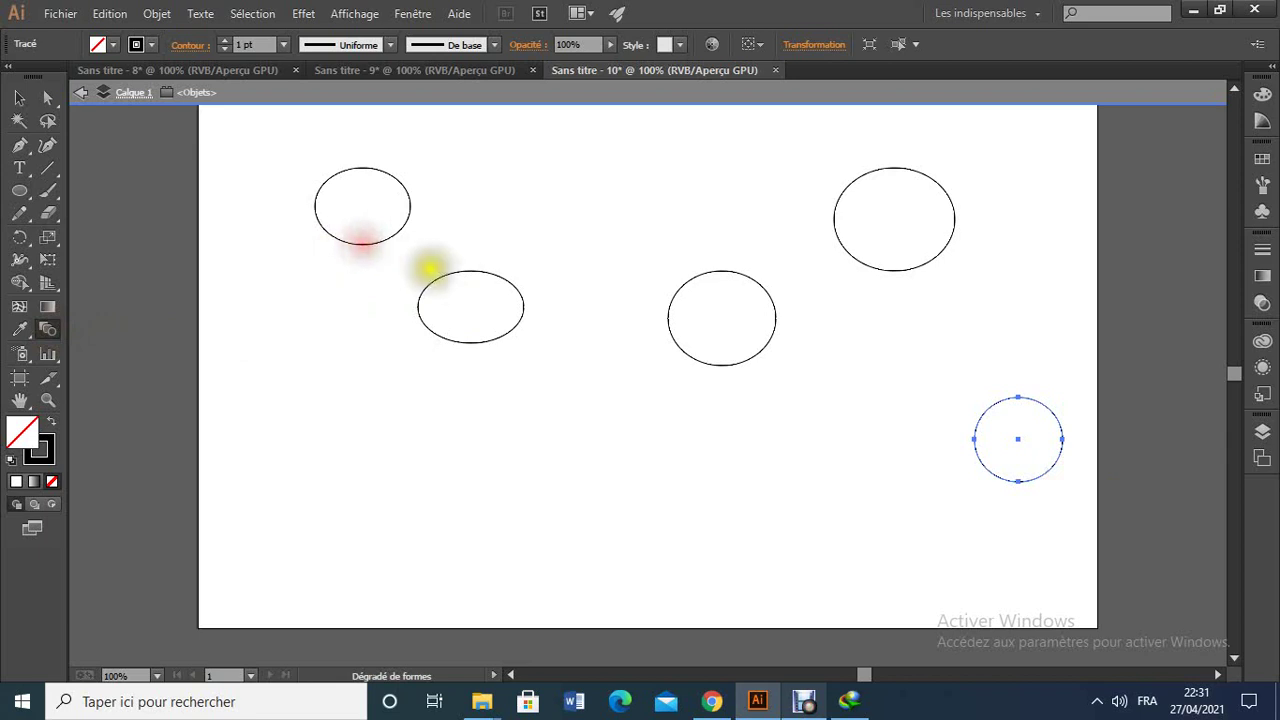
click(459, 271)
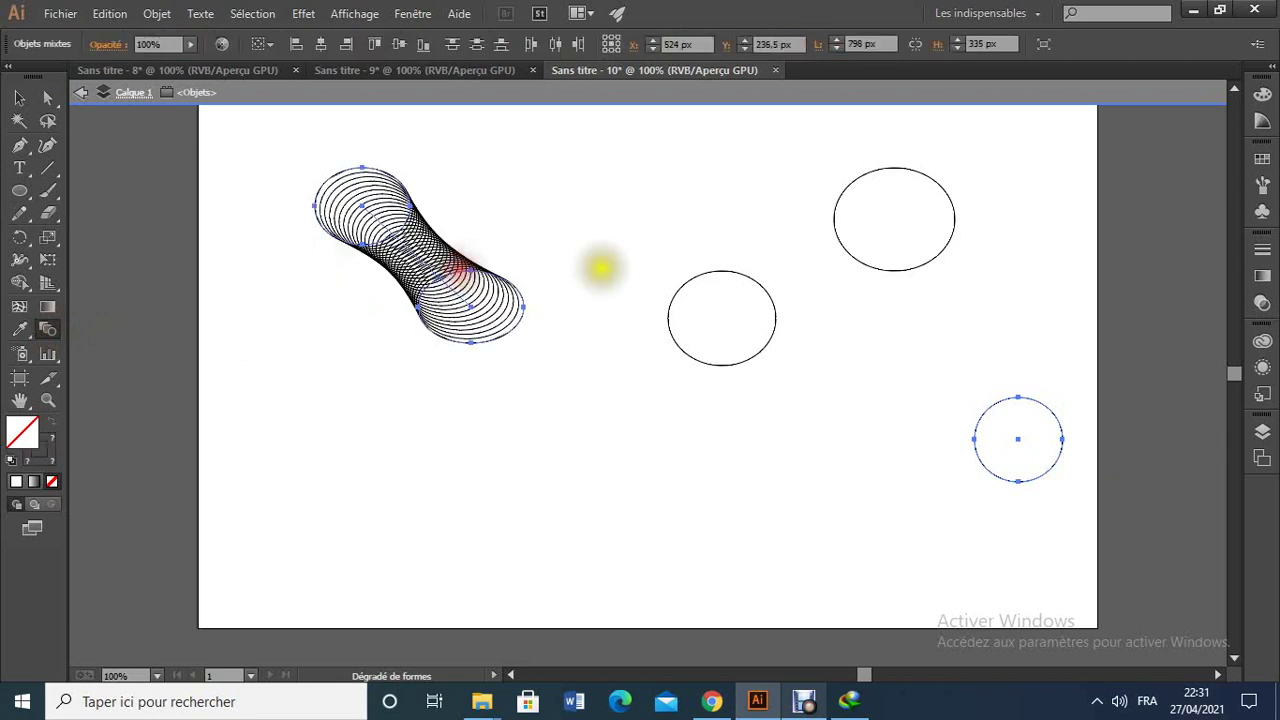
click(693, 272)
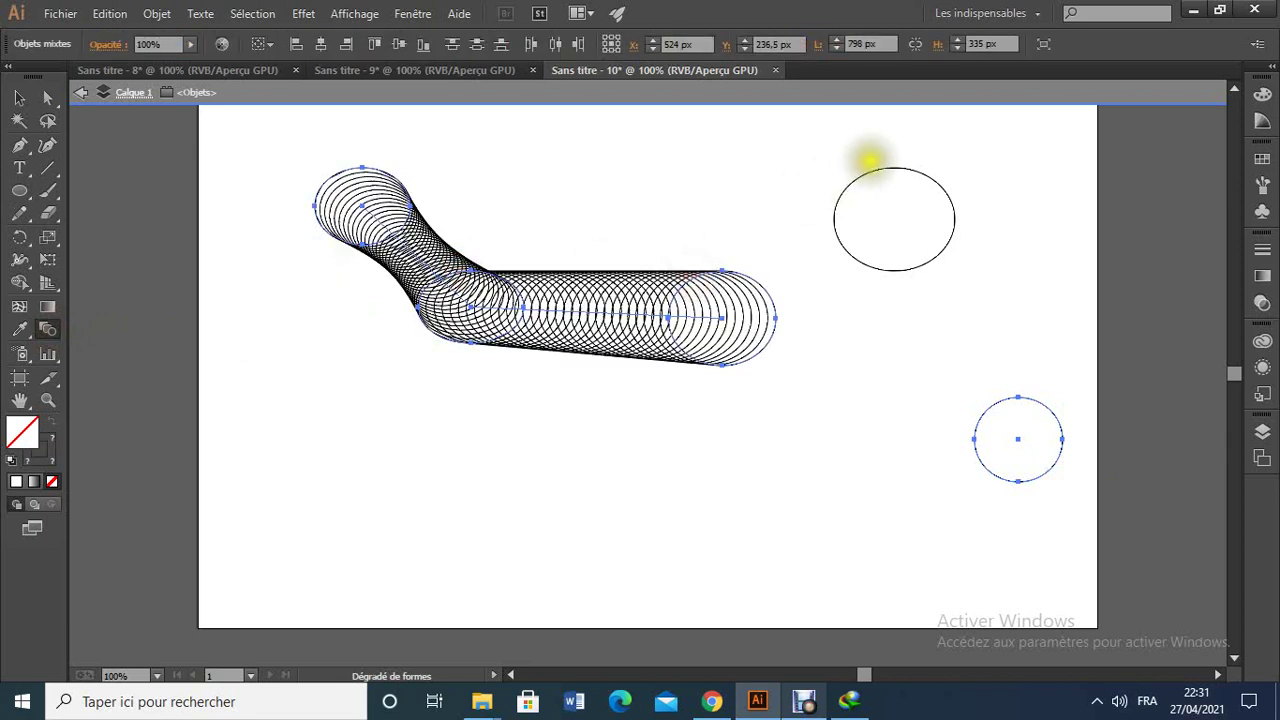
click(874, 170)
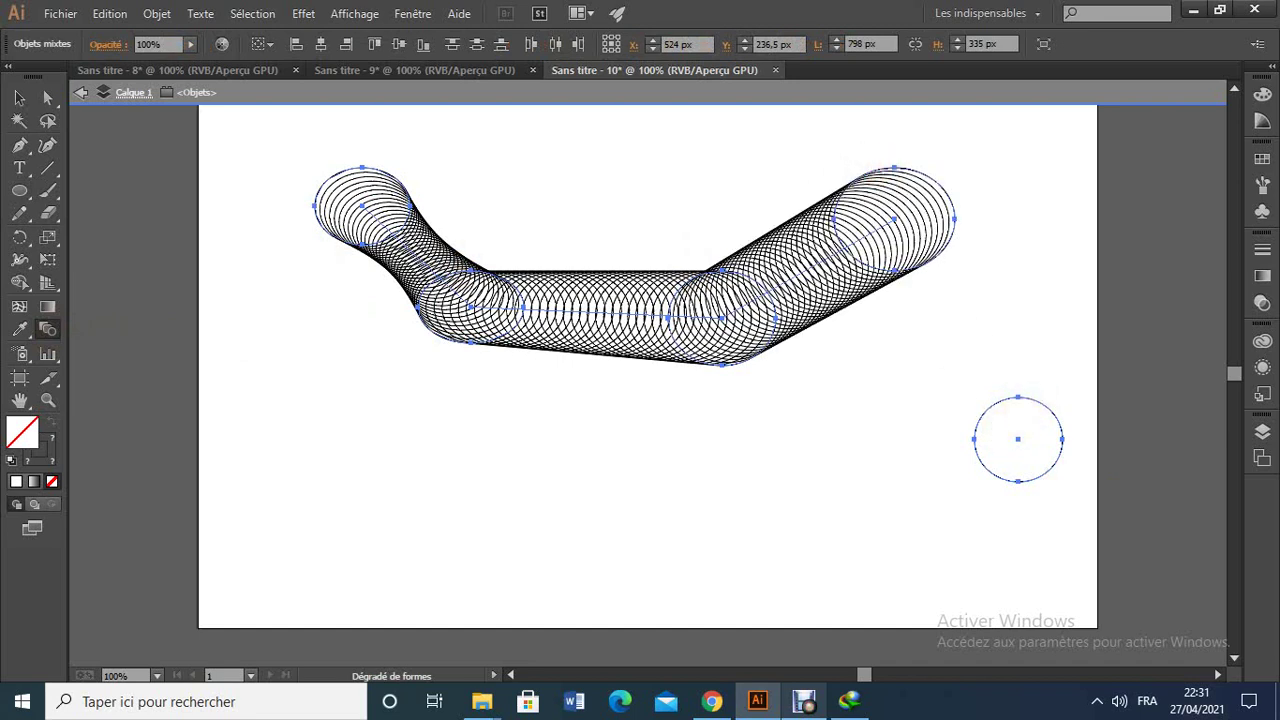
click(1020, 399)
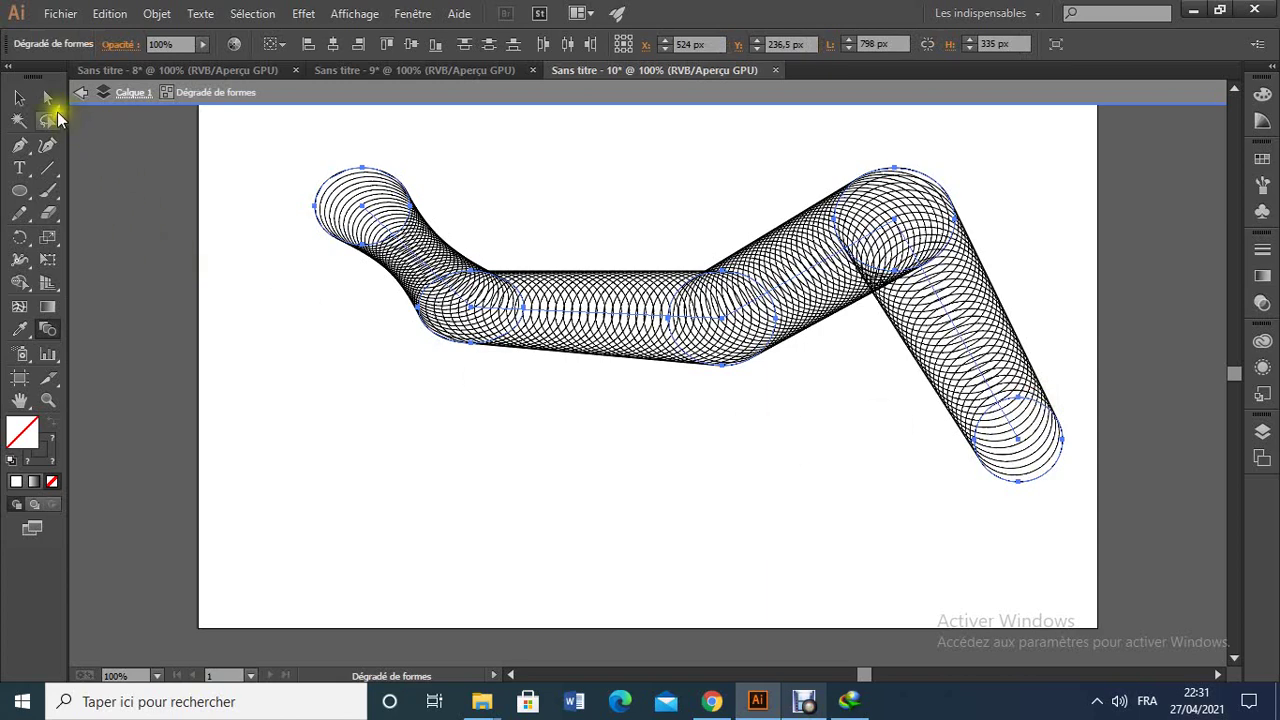
- Move the ellipse blend about 47 px left and 20 px down, and pull the middle ellipse's upper and lower anchor points down with Direct Selection
click(47, 98)
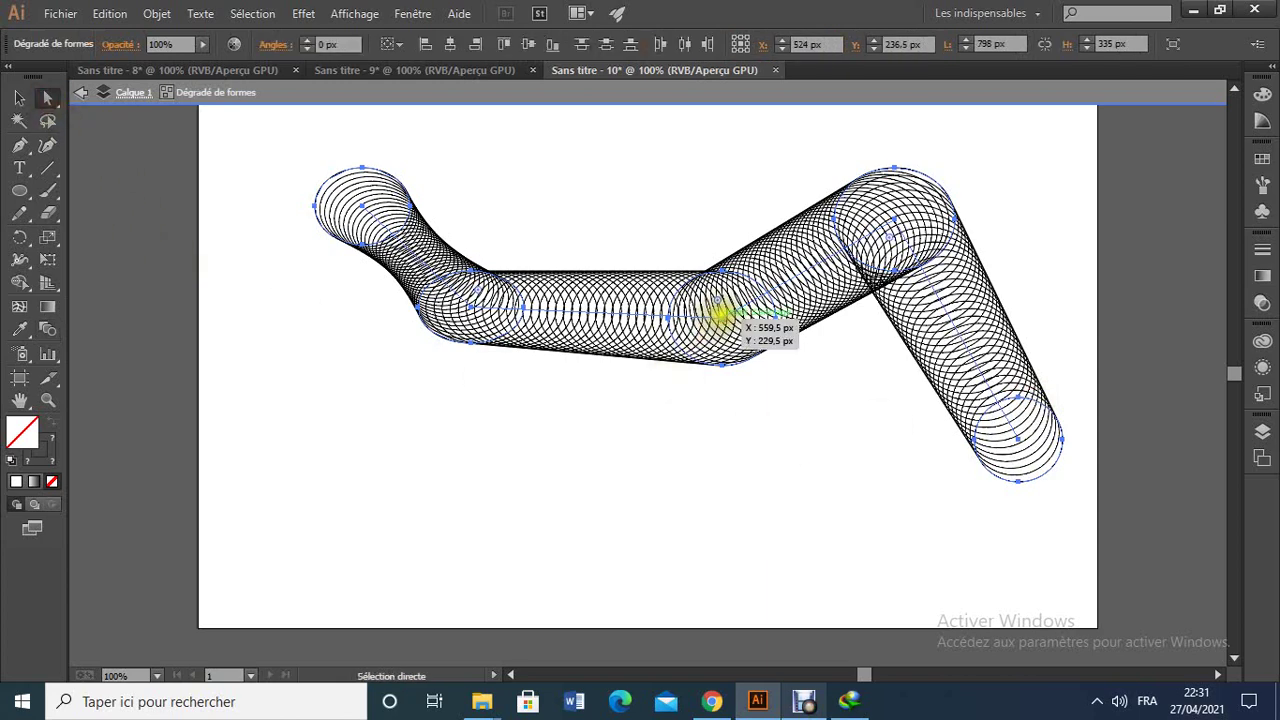
drag(718, 316, 671, 336)
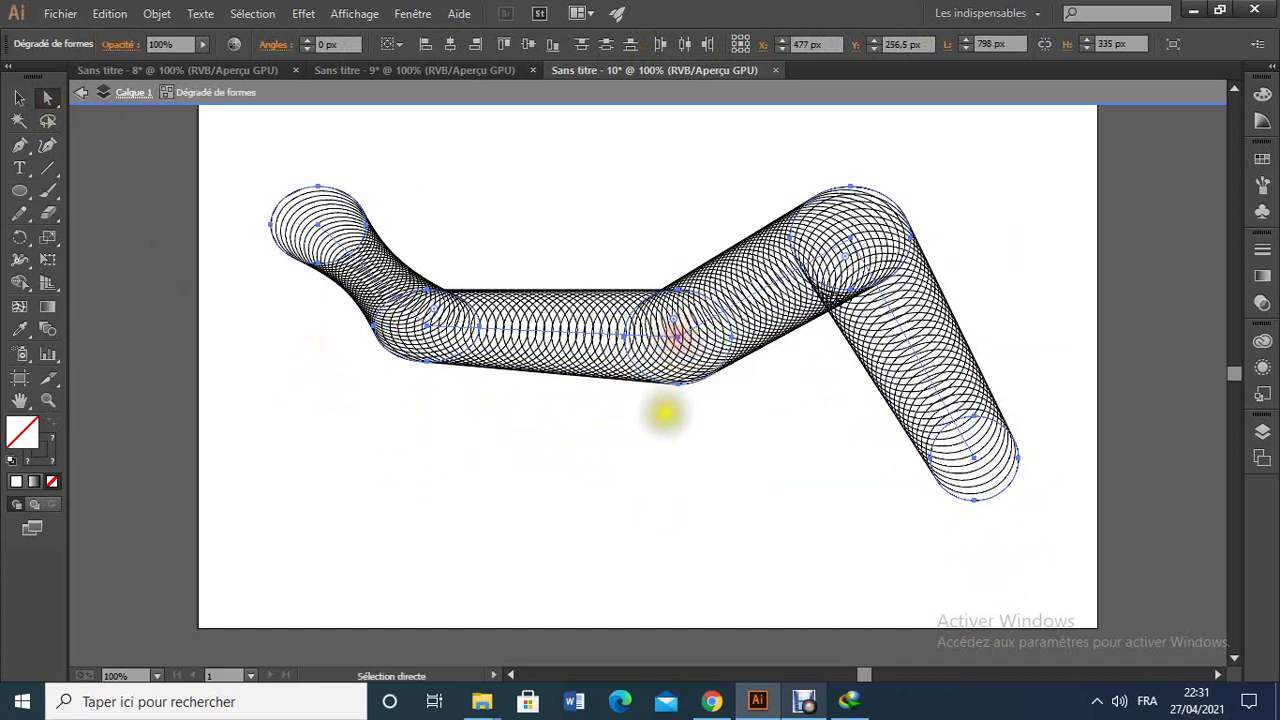
click(631, 430)
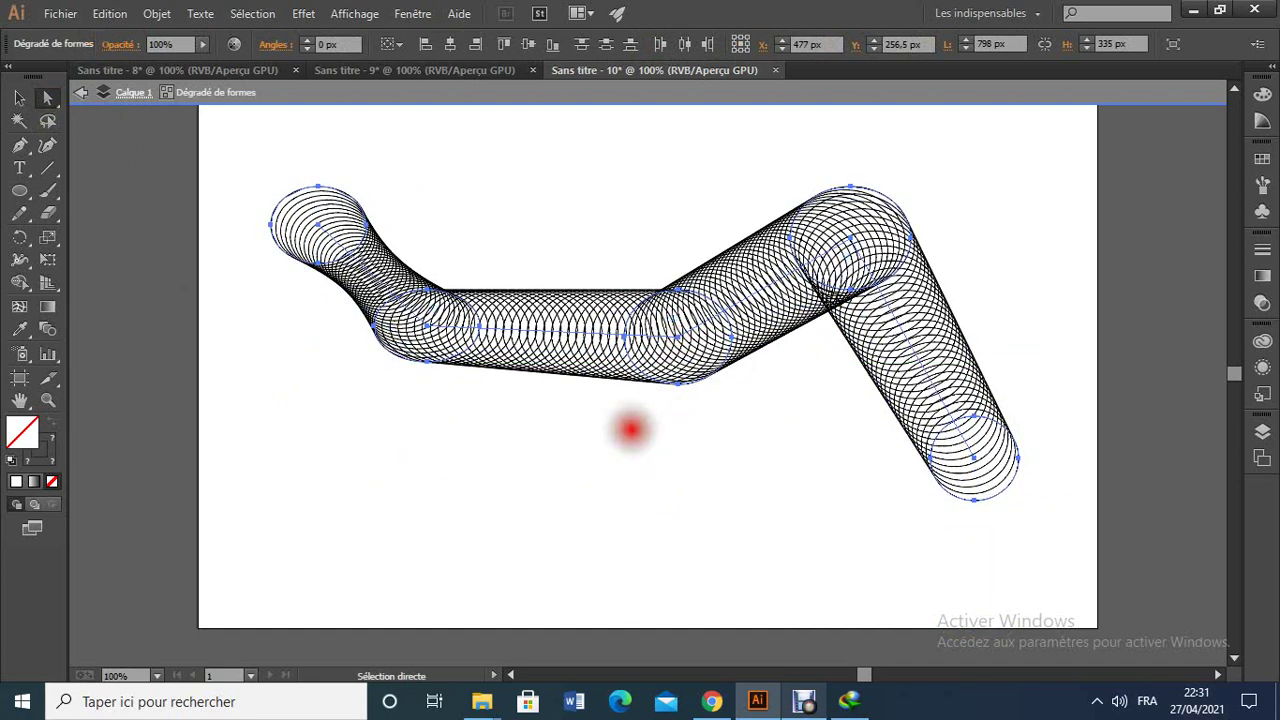
drag(631, 430, 714, 280)
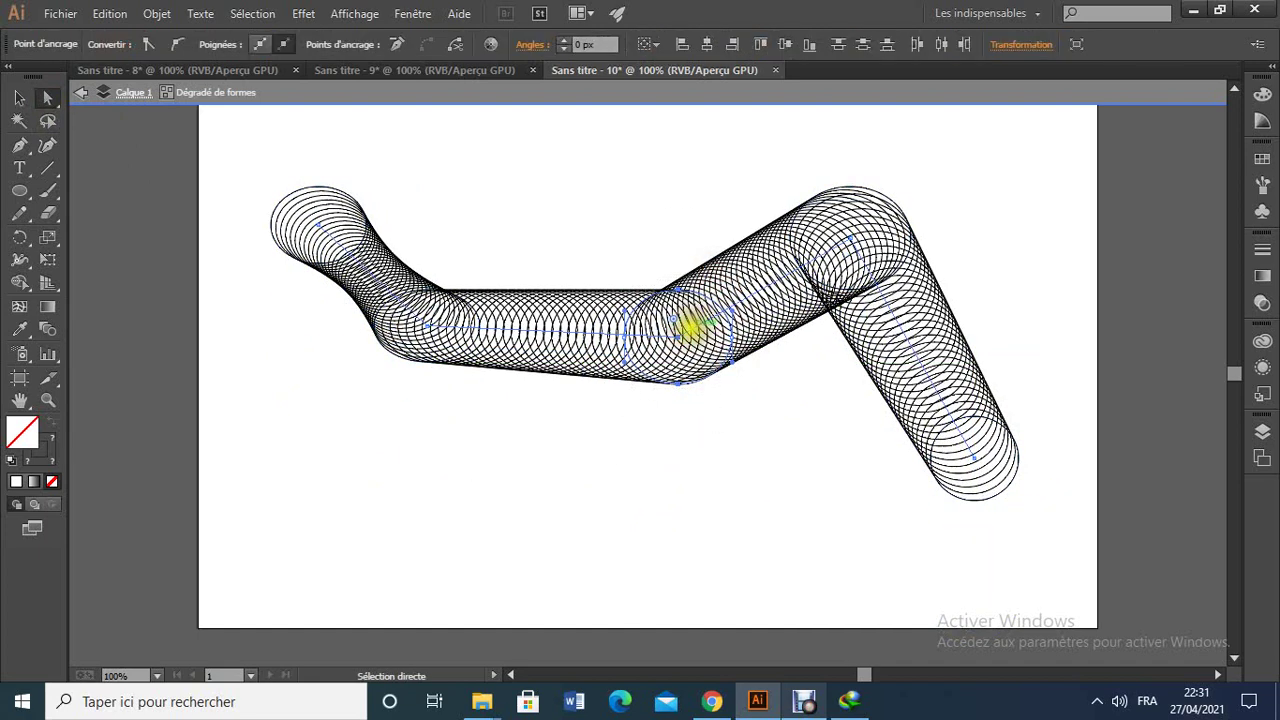
drag(677, 334, 668, 503)
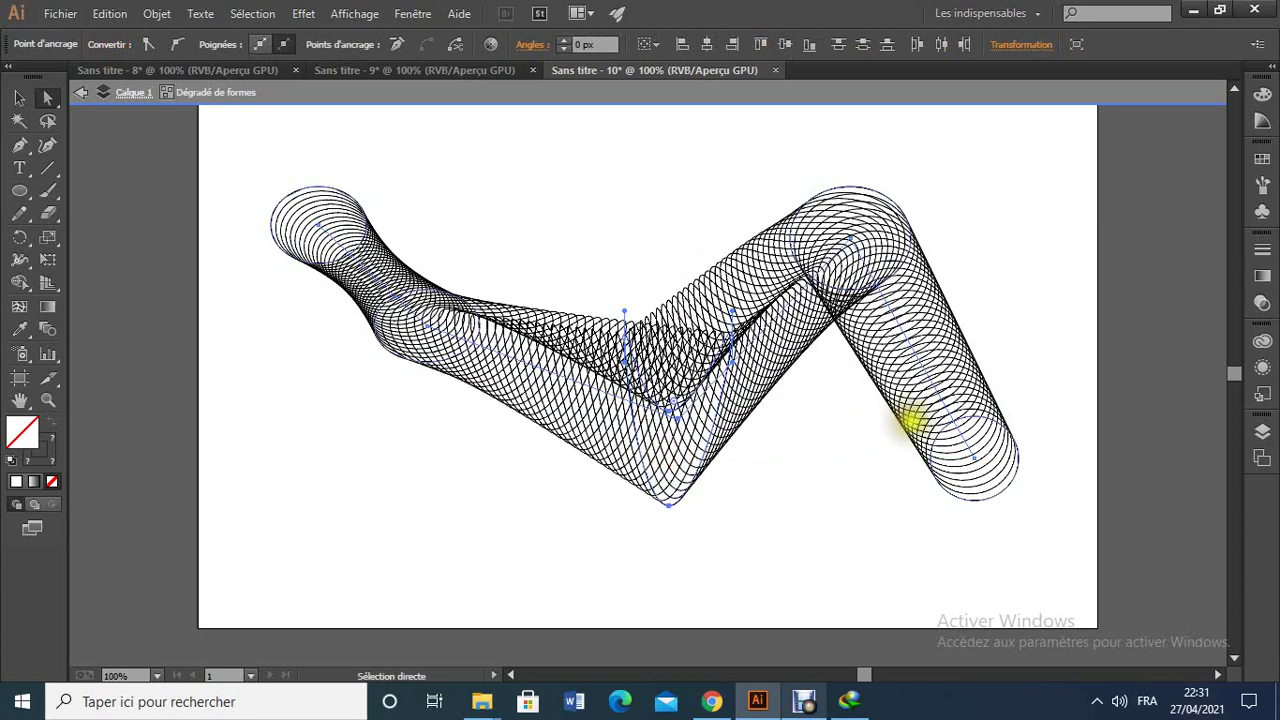
- Delete the ellipse blend and draw a five-pointed star with the Star tool, leaving repeated copies while enlarging and rotating it into a spiral pattern
key(ctrl+a)
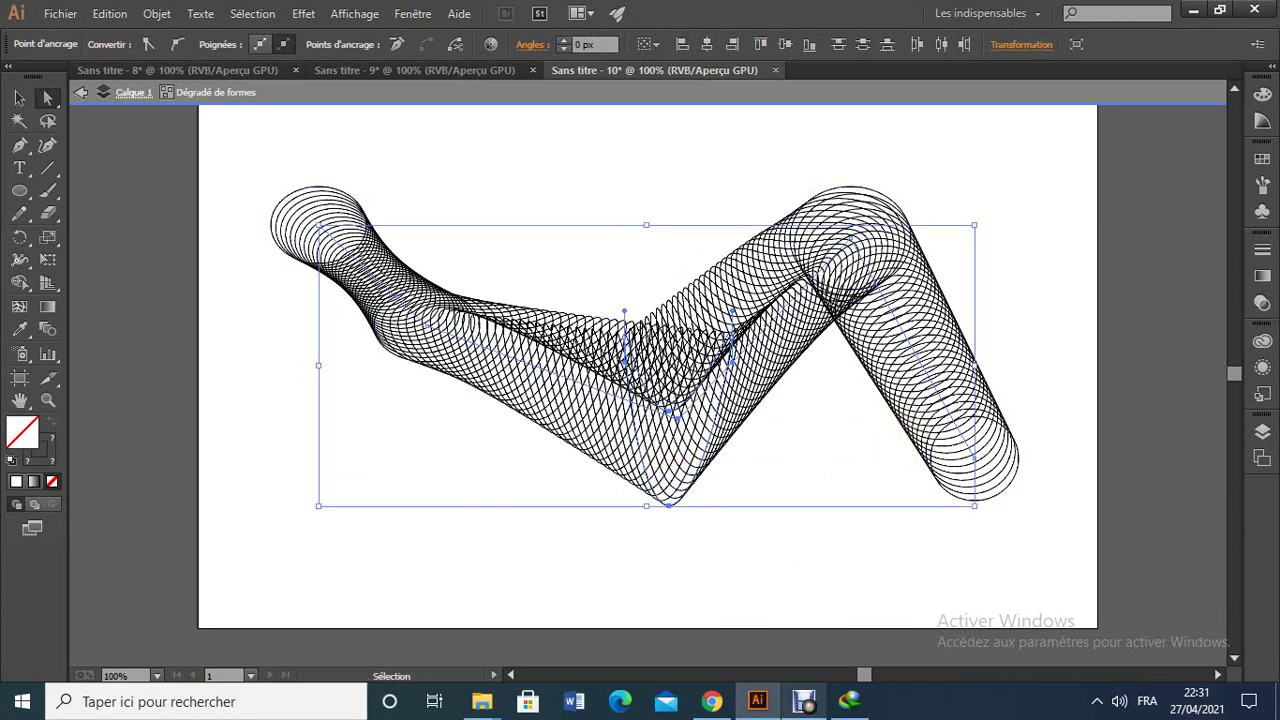
key(Delete)
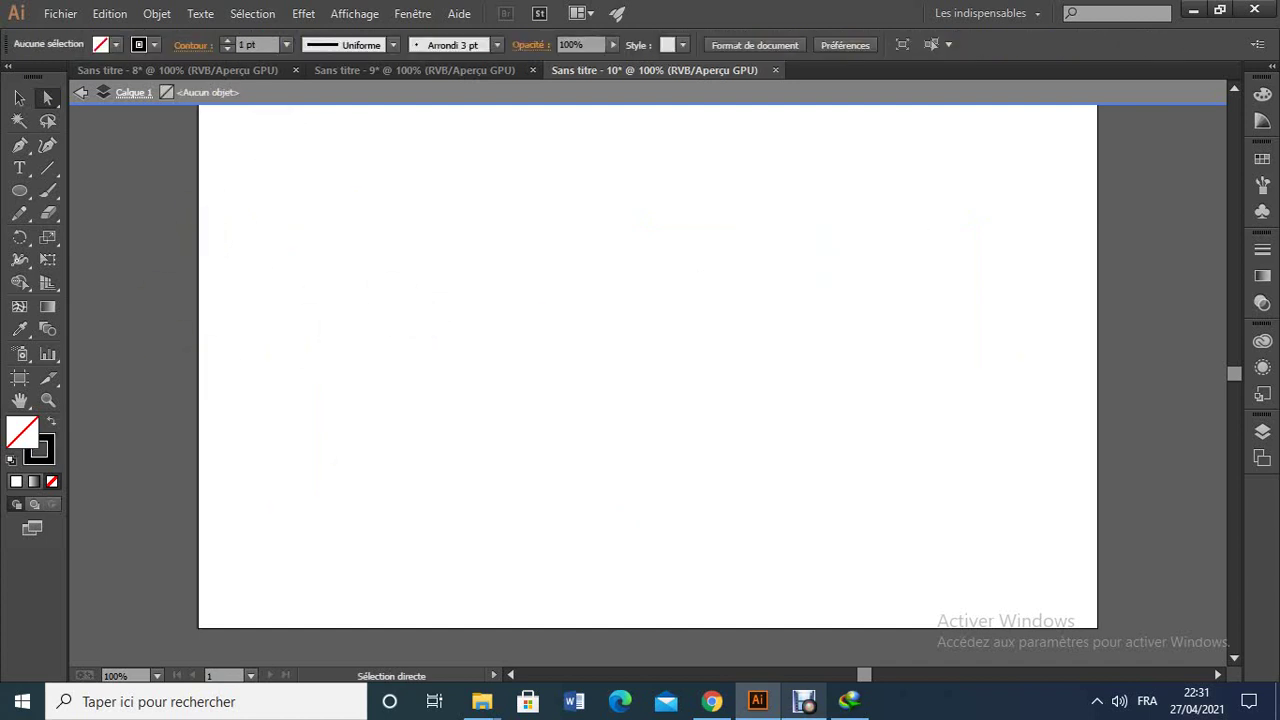
click(29, 193)
click(33, 200)
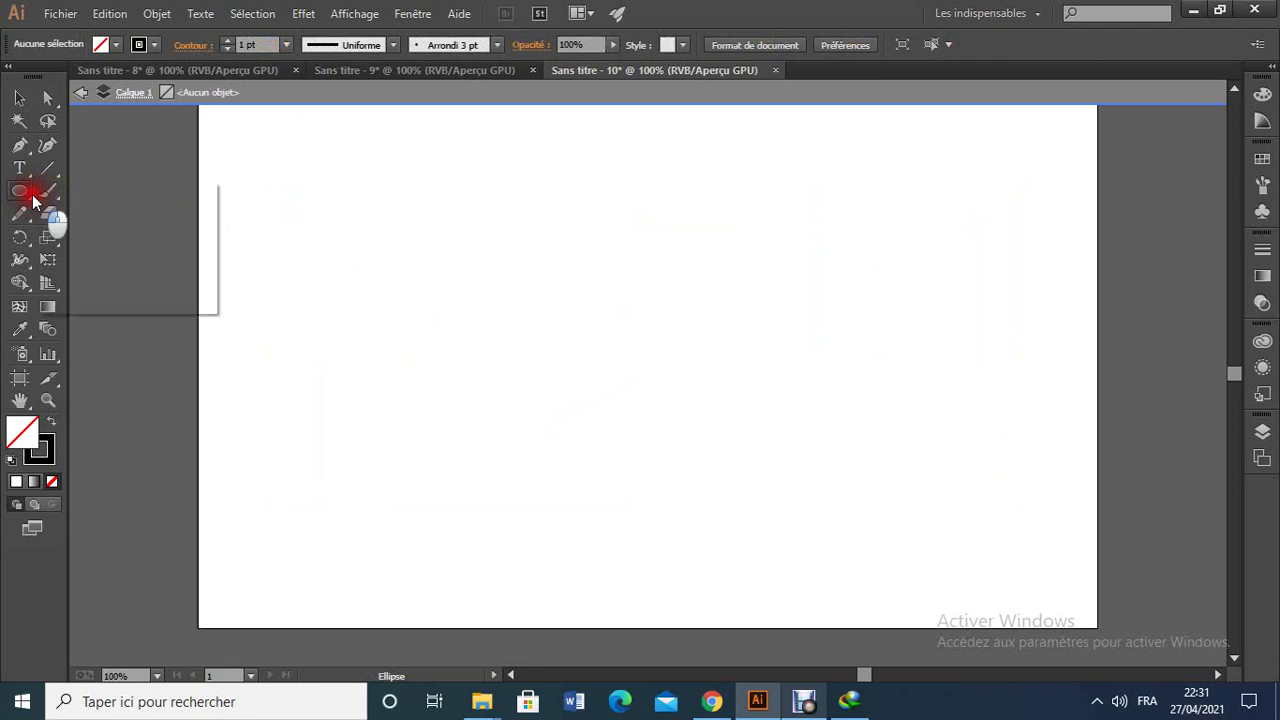
click(91, 280)
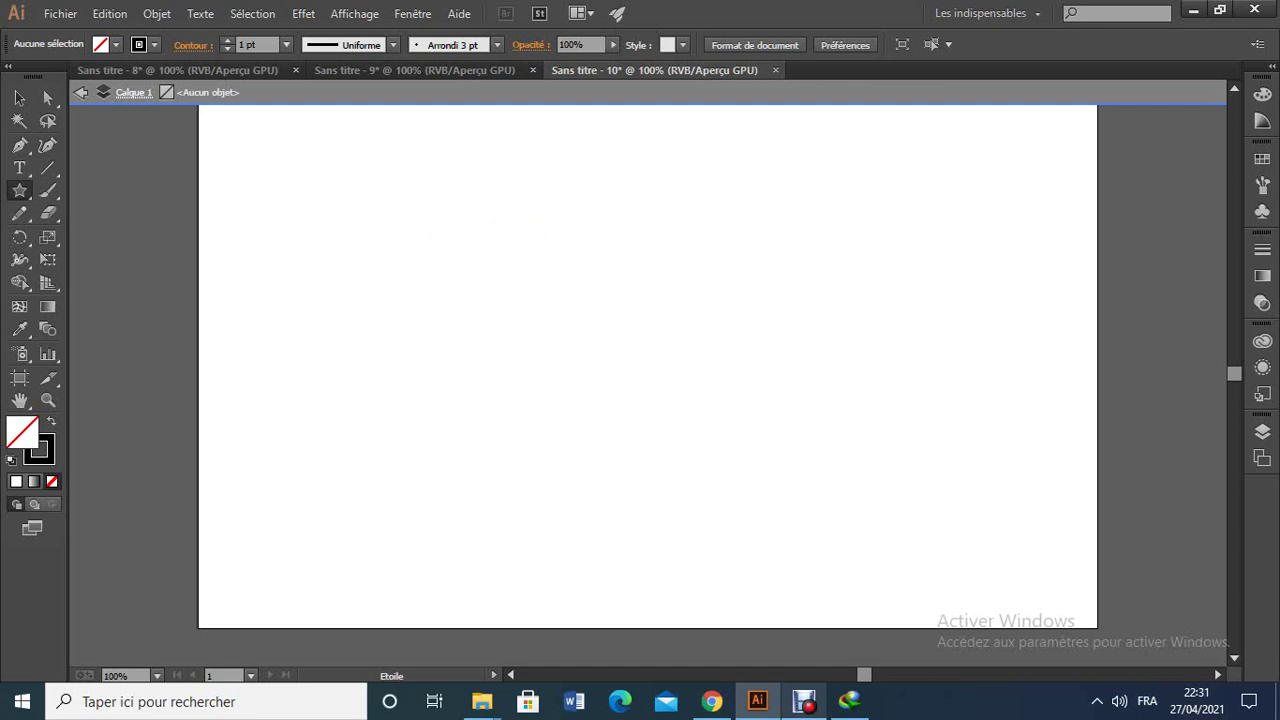
mouse_move(505, 240)
mouse_down()
mouse_move(580, 320)
mouse_move(543, 300)
mouse_move(552, 308)
mouse_up()
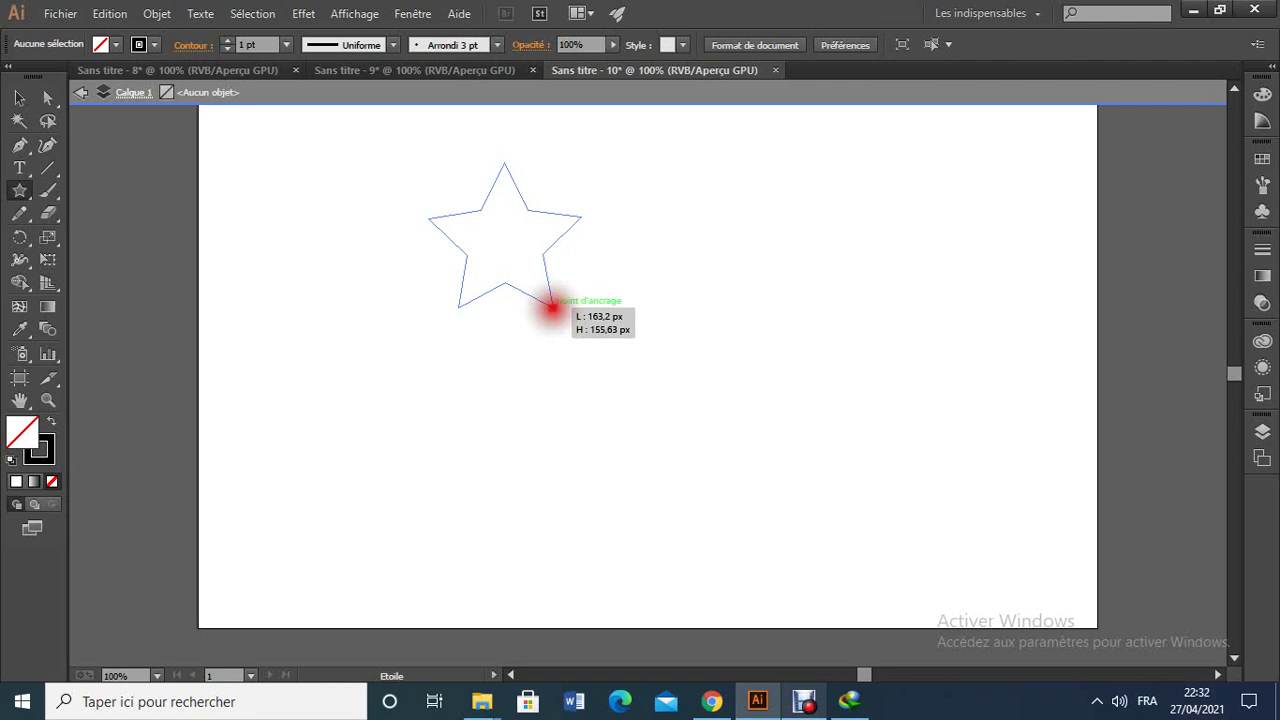
mouse_move(552, 307)
mouse_down()
mouse_move(560, 337)
mouse_move(531, 375)
mouse_up()
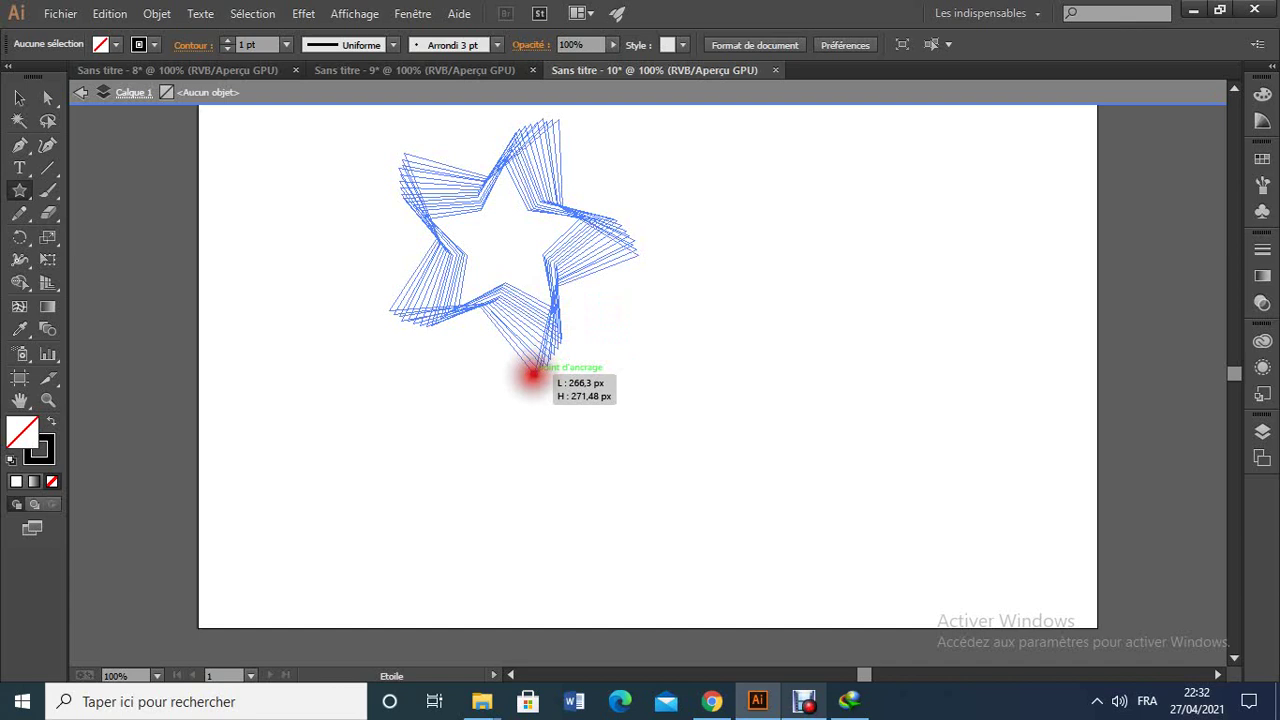
mouse_move(531, 375)
mouse_down()
mouse_move(491, 406)
mouse_move(443, 414)
mouse_move(410, 400)
mouse_move(309, 403)
mouse_move(223, 323)
mouse_move(200, 223)
mouse_move(214, 181)
mouse_up()
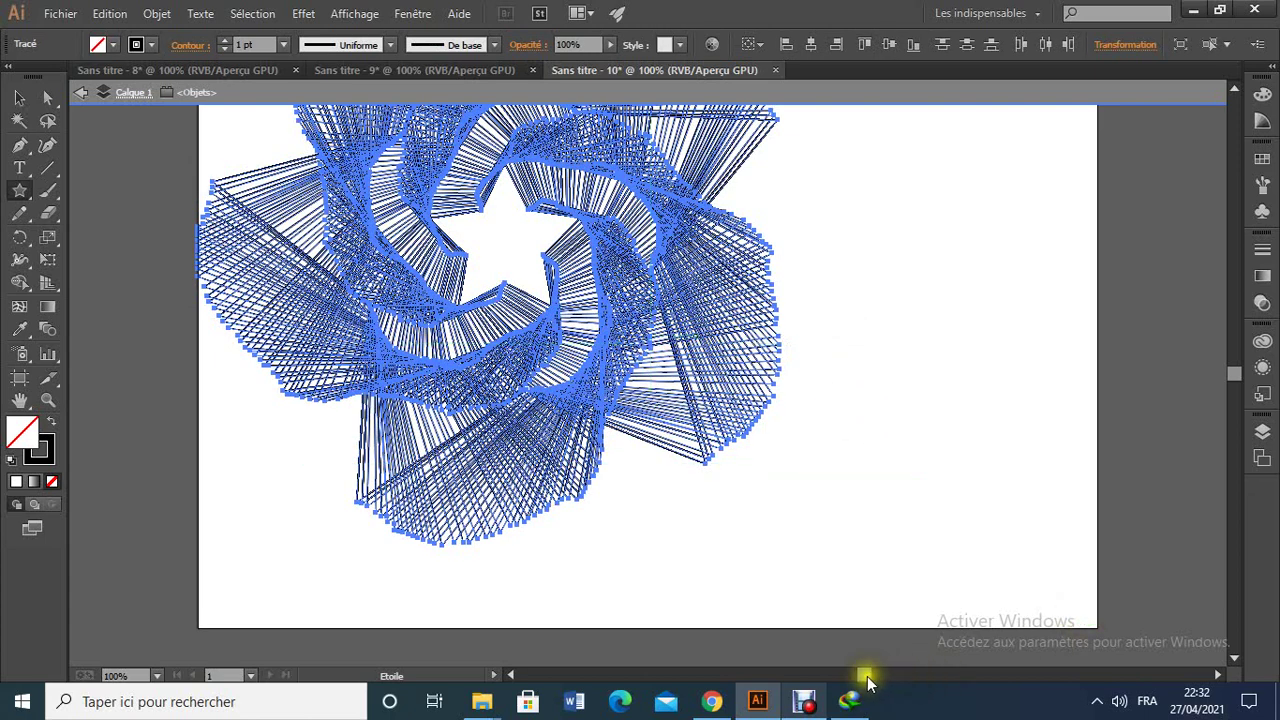
- Move the inner group of stars about 120 px right and 118 px down, away from the outer stars, and deselect it
mouse_move(868, 683)
mouse_down()
mouse_move(851, 677)
mouse_move(866, 683)
mouse_up()
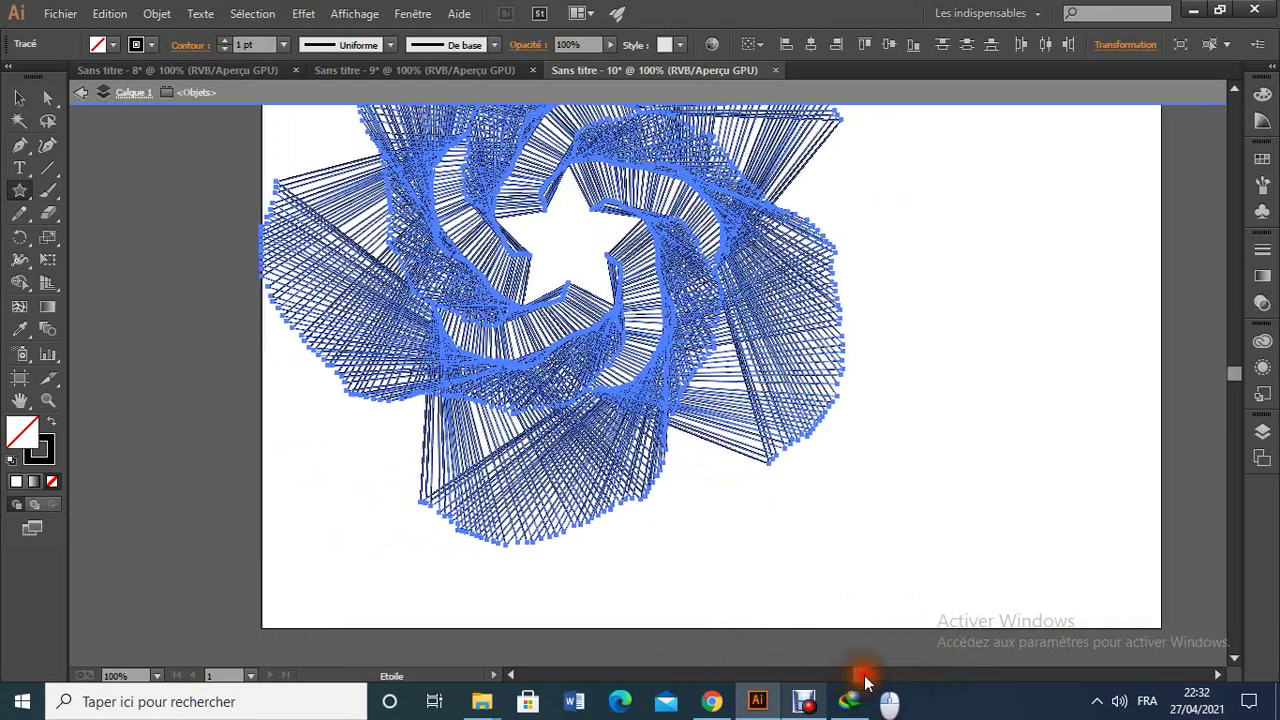
click(18, 97)
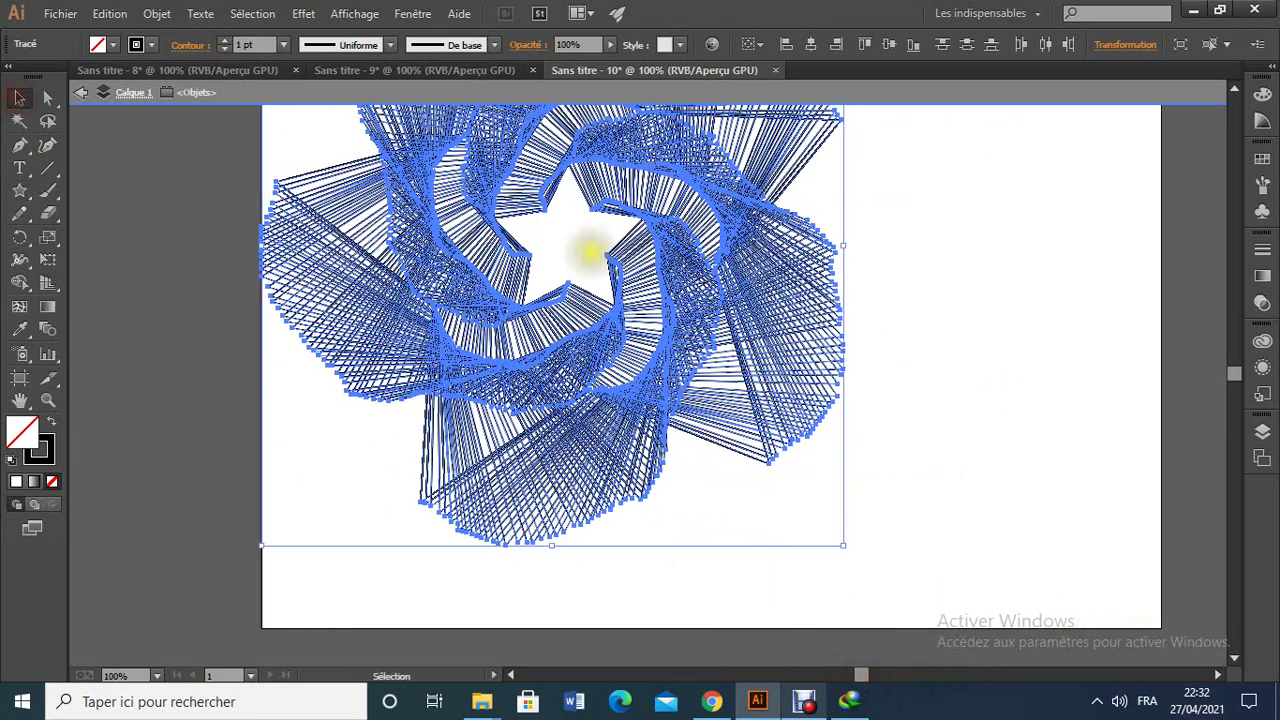
click(695, 325)
drag(690, 320, 823, 423)
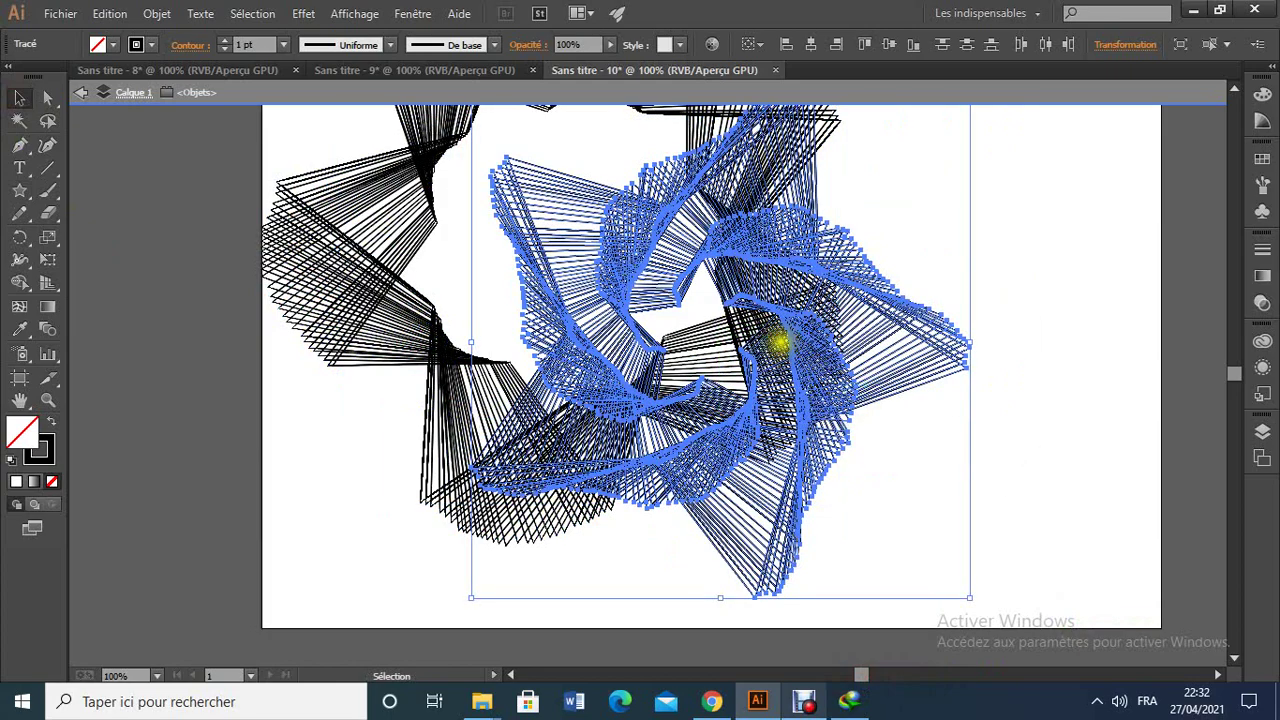
drag(777, 337, 794, 383)
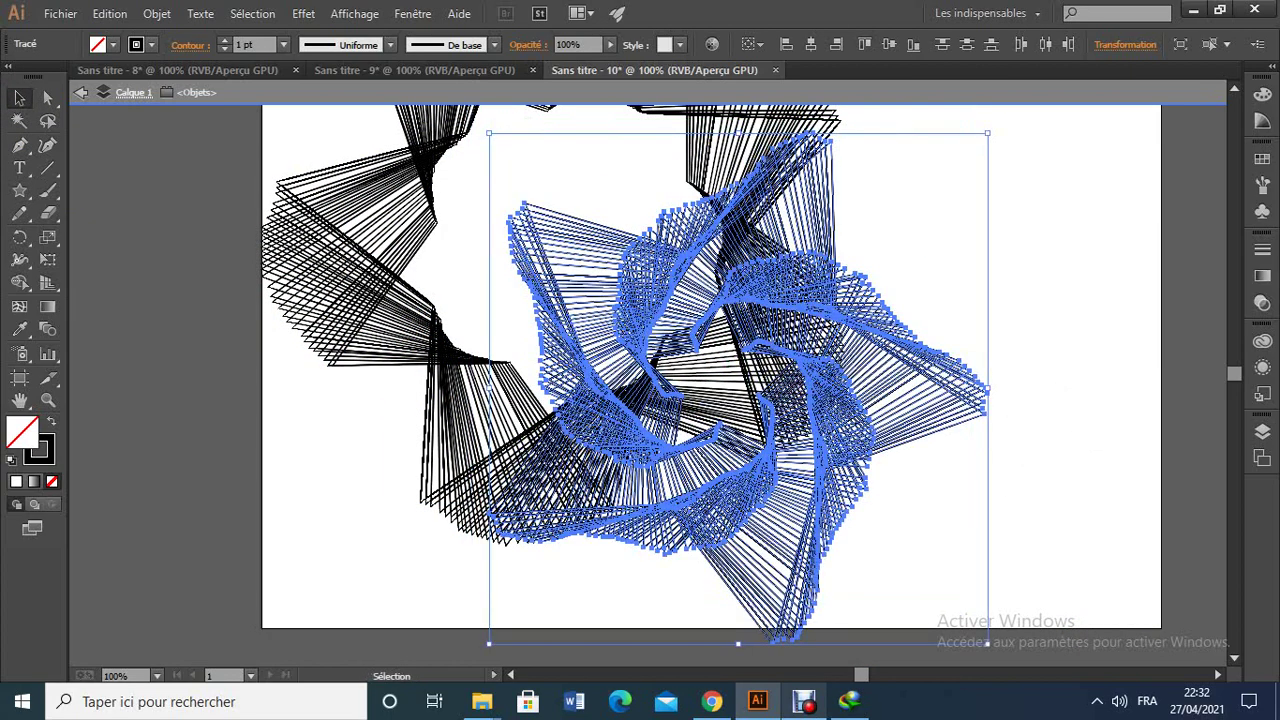
click(1097, 429)
click(380, 314)
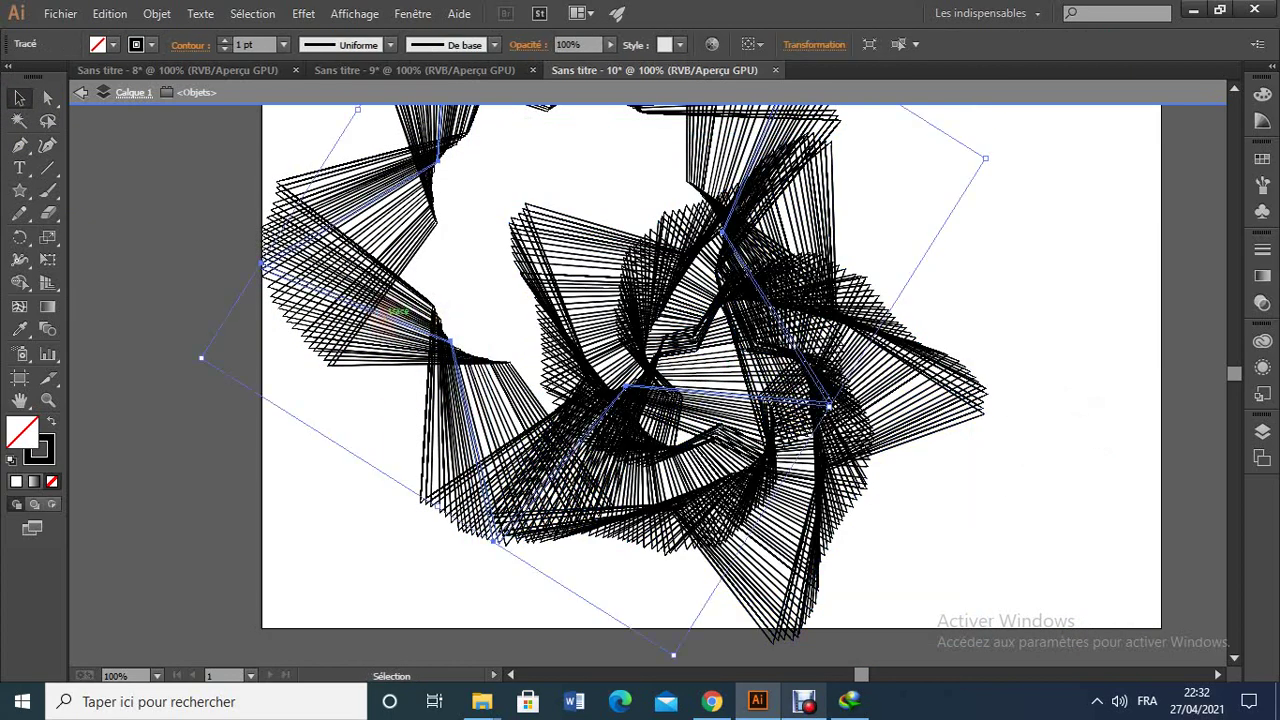
click(343, 337)
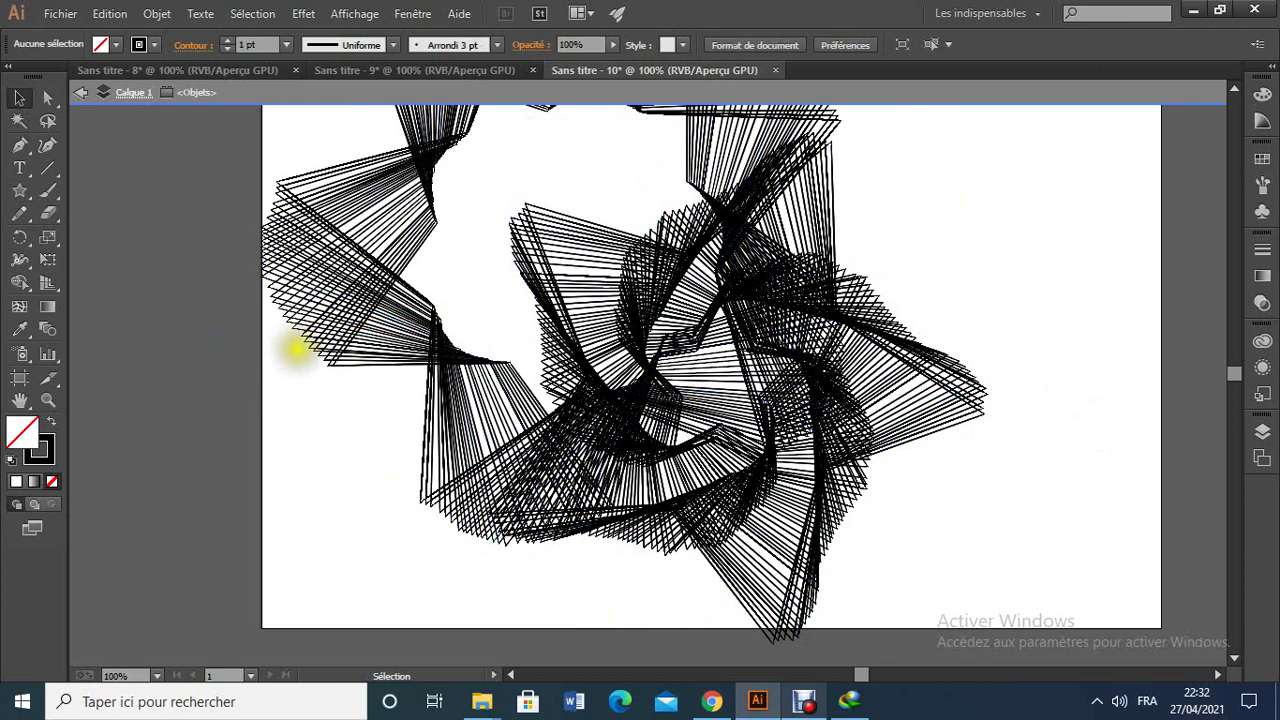
click(294, 323)
click(285, 265)
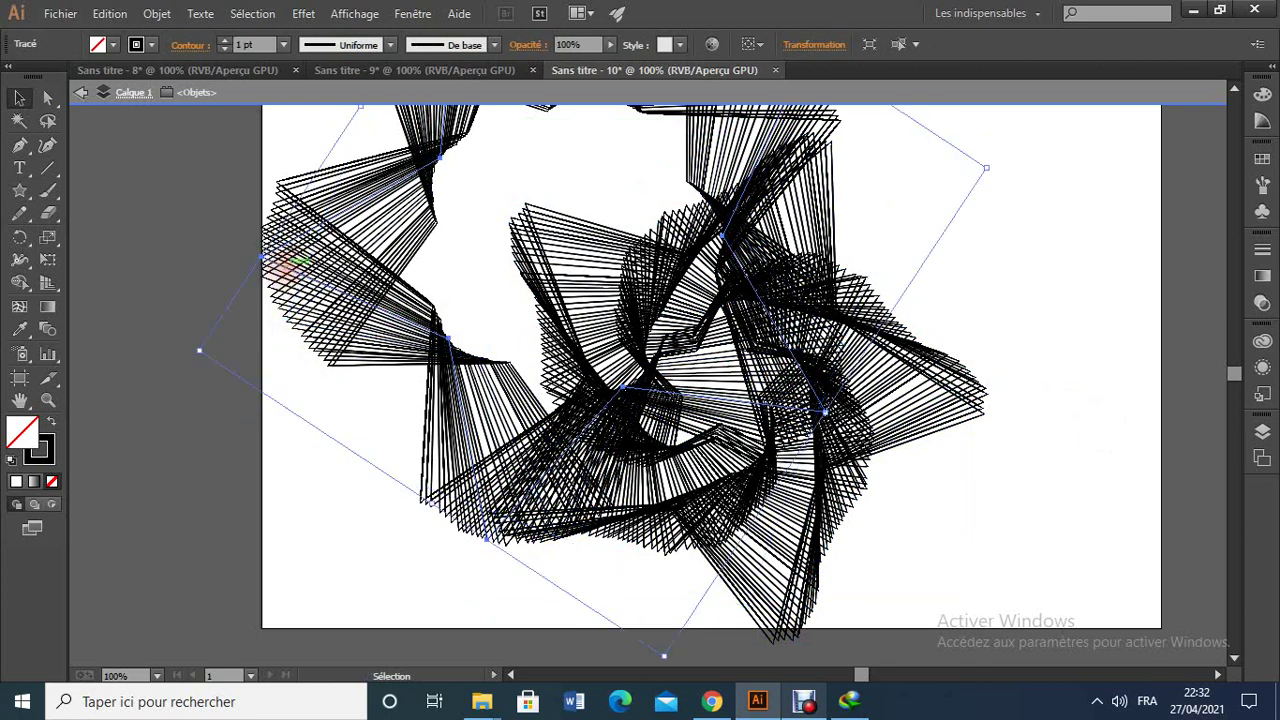
click(298, 262)
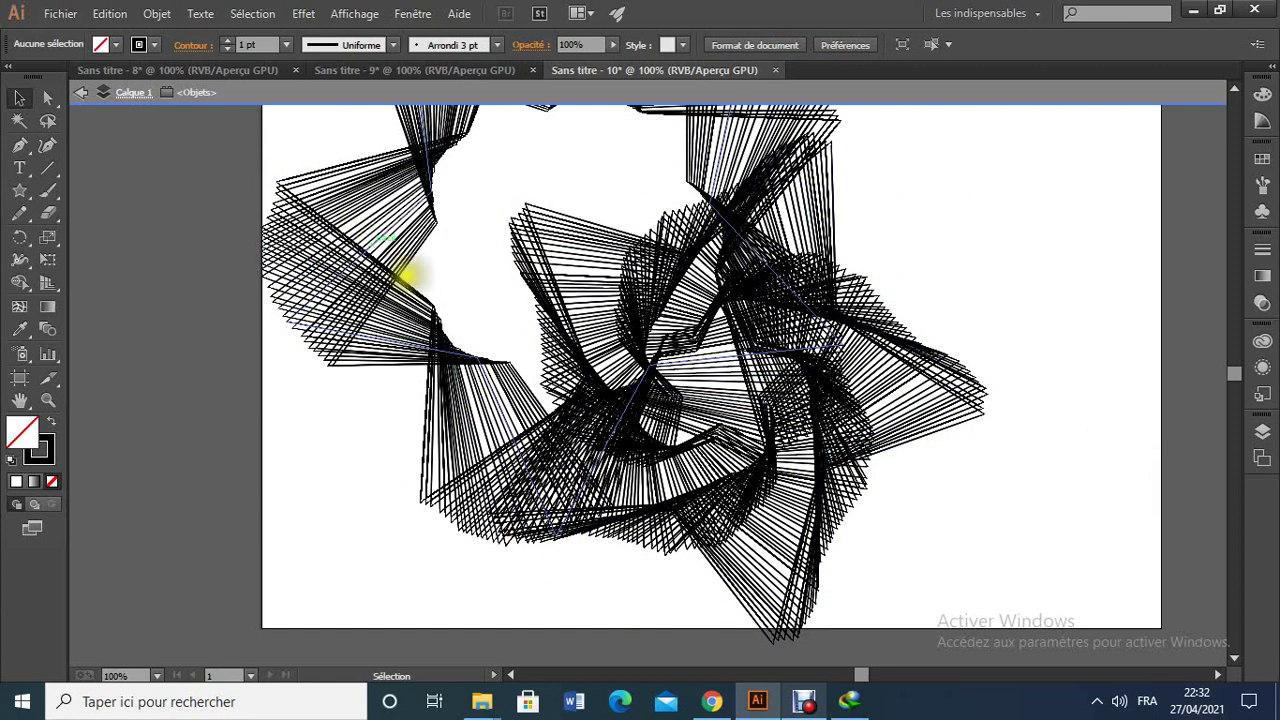
- Select both the outer and the displaced inner stars together and set their stroke colour to red, keeping them unfilled
drag(1034, 523, 360, 140)
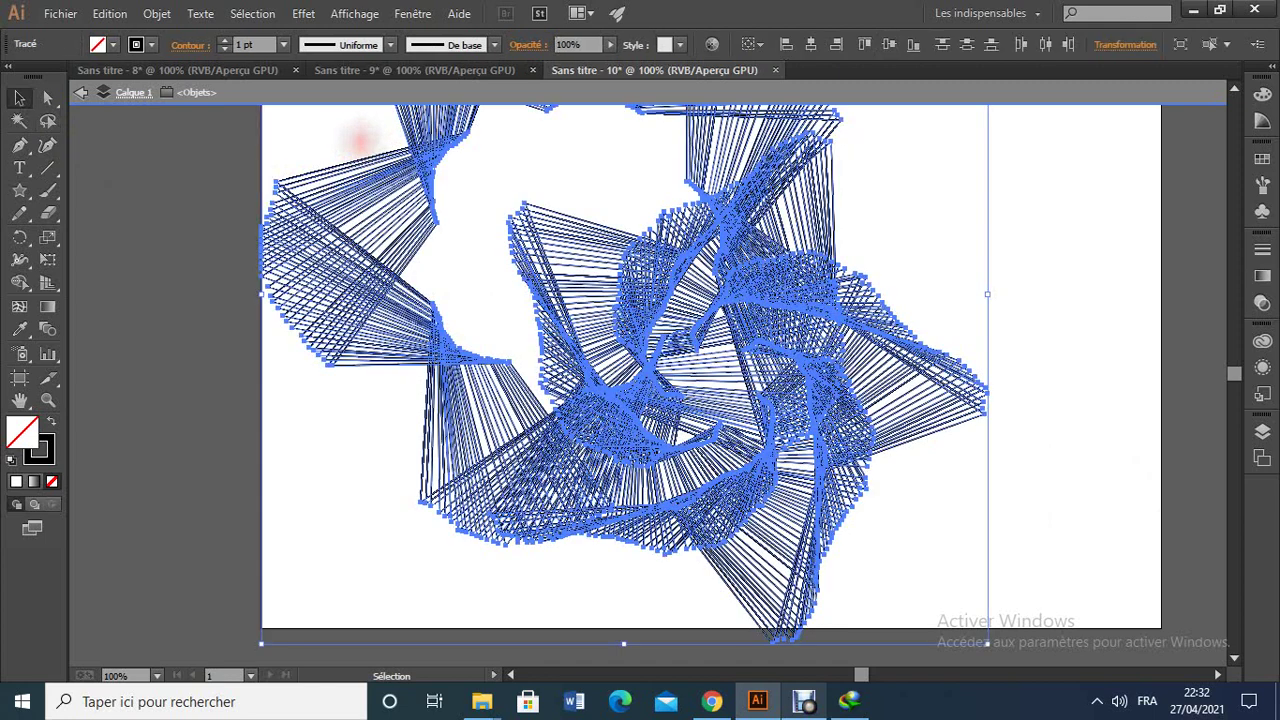
click(115, 46)
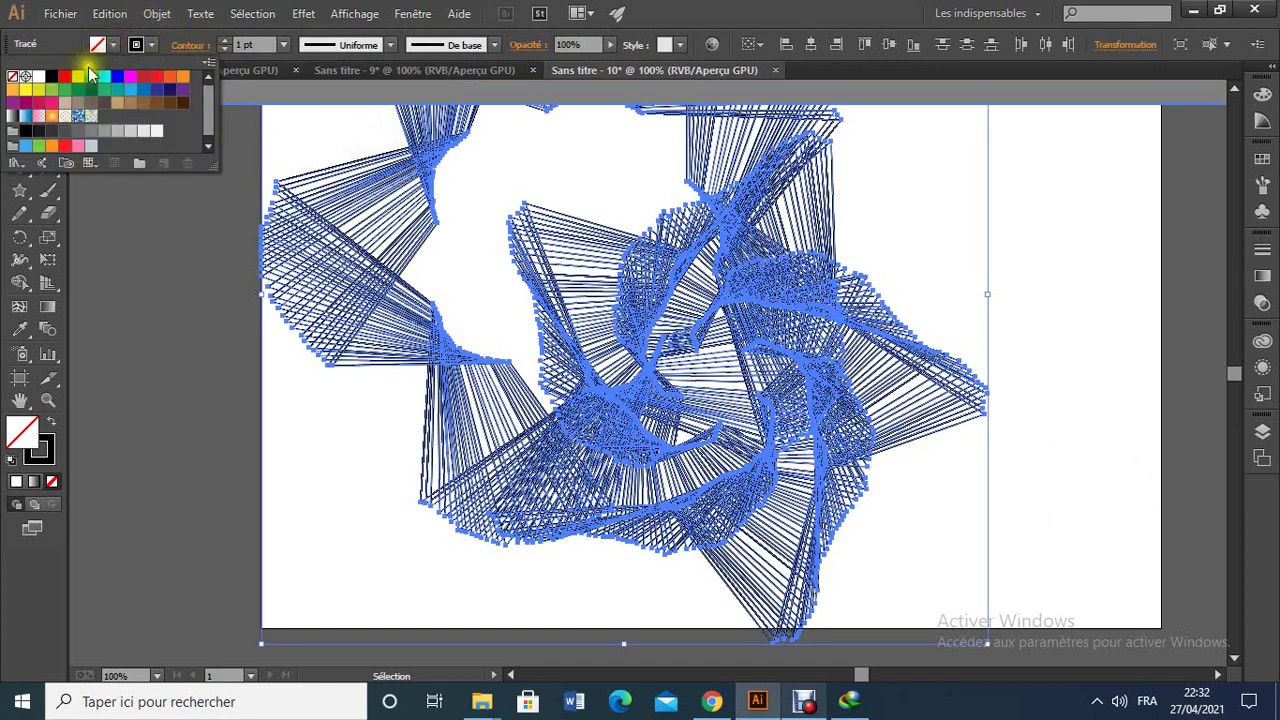
click(143, 46)
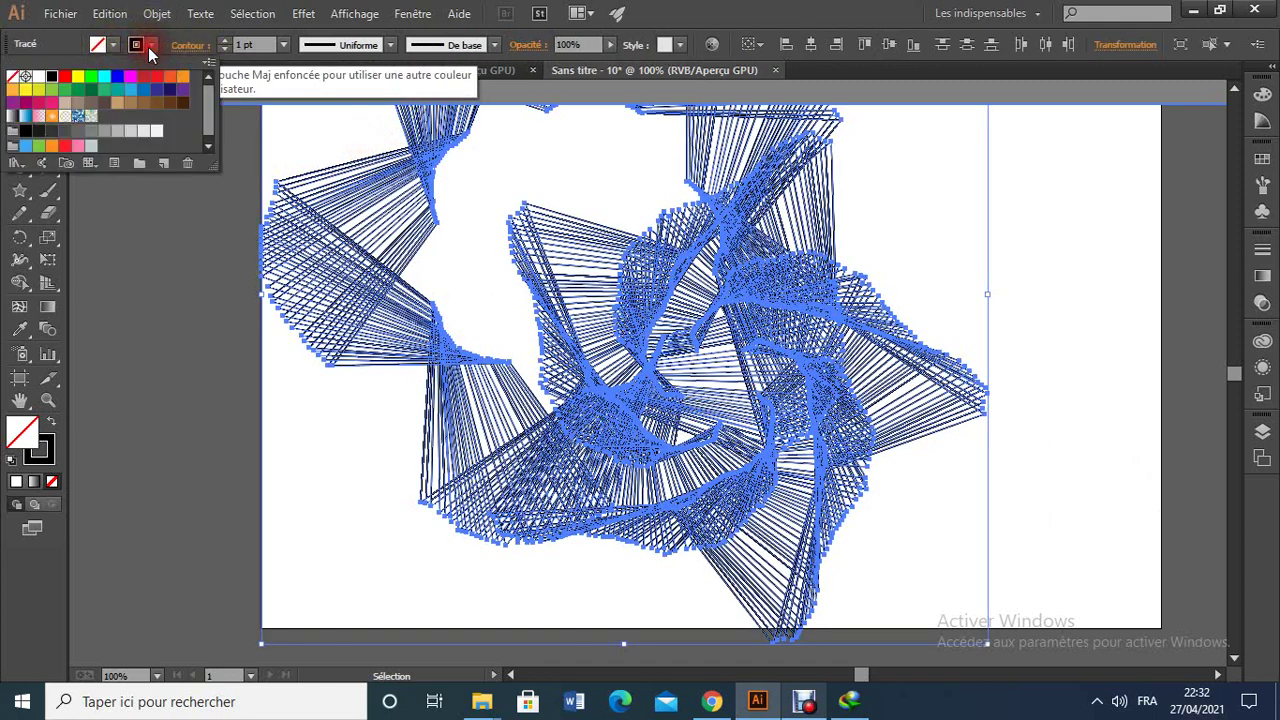
click(155, 77)
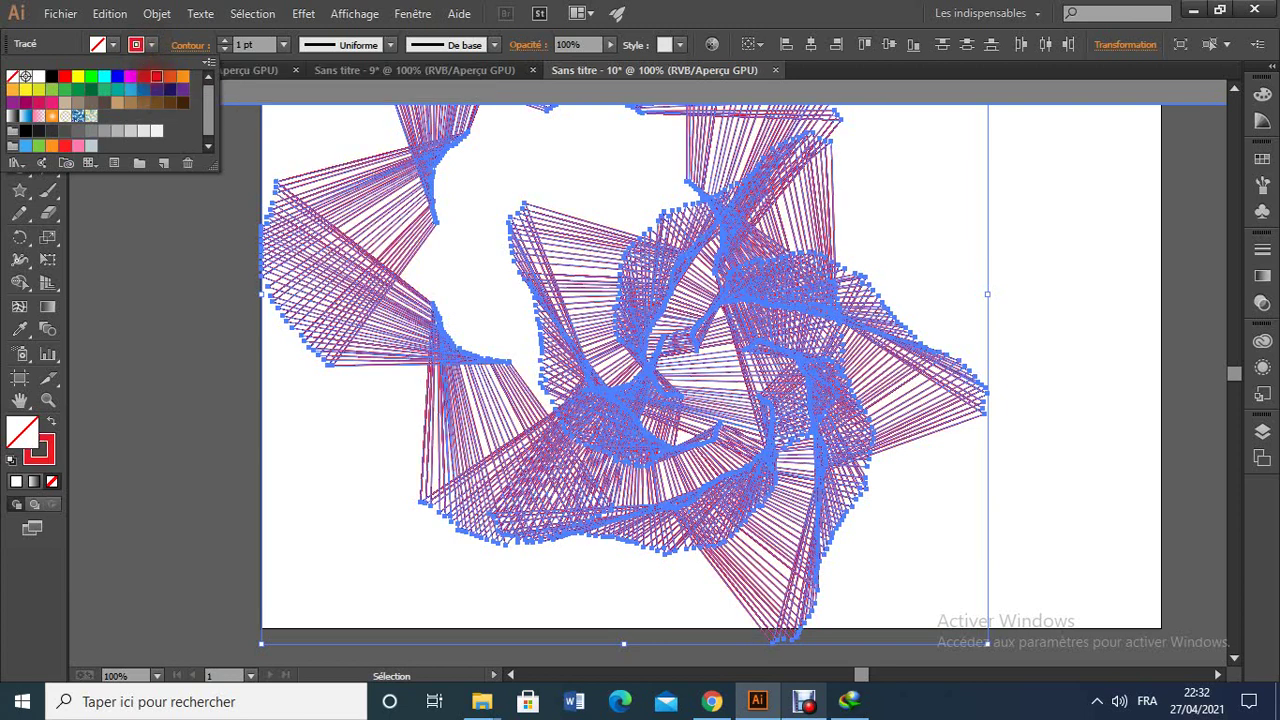
click(1083, 387)
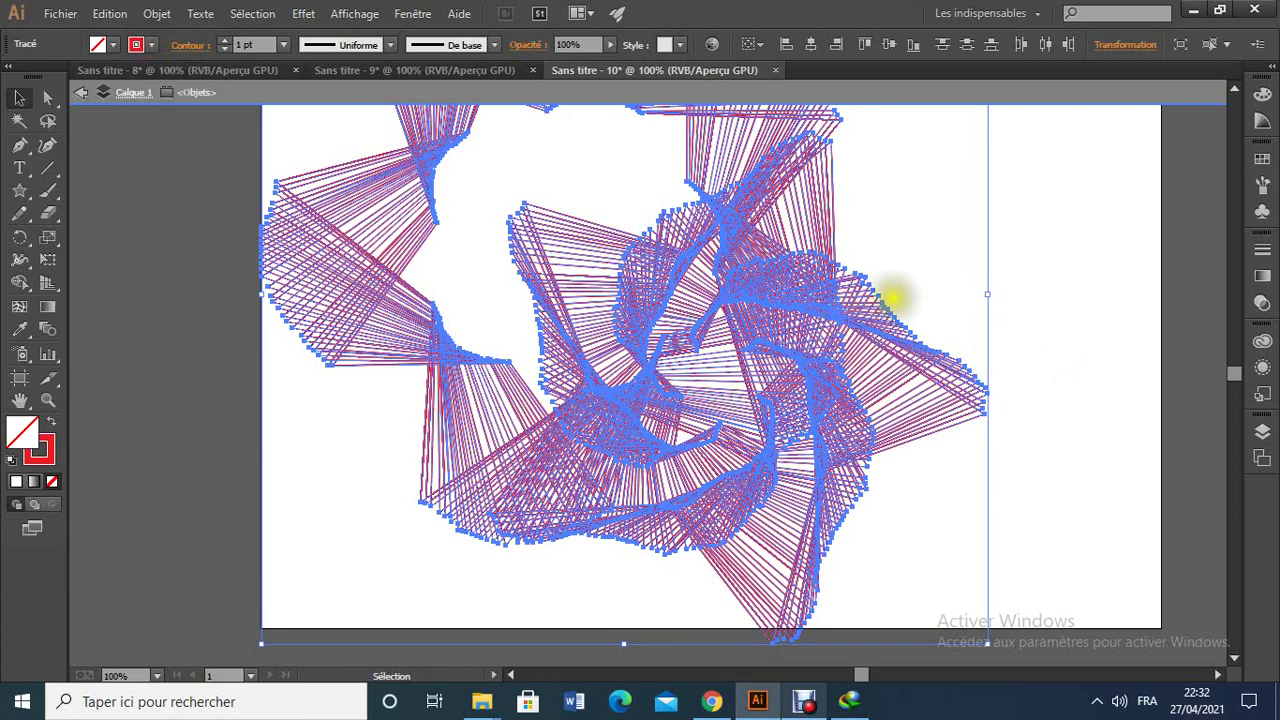